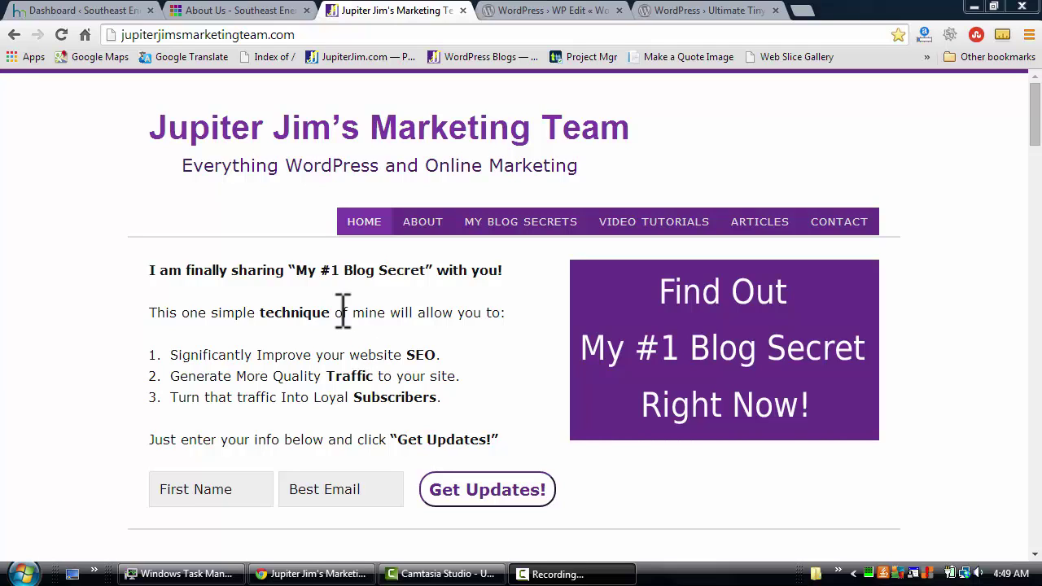
- Review the blog secret offer, its three listed benefits, and the first name and email sign-up fields on the home page
left_click_drag(295, 271, 430, 269)
left_click(436, 308)
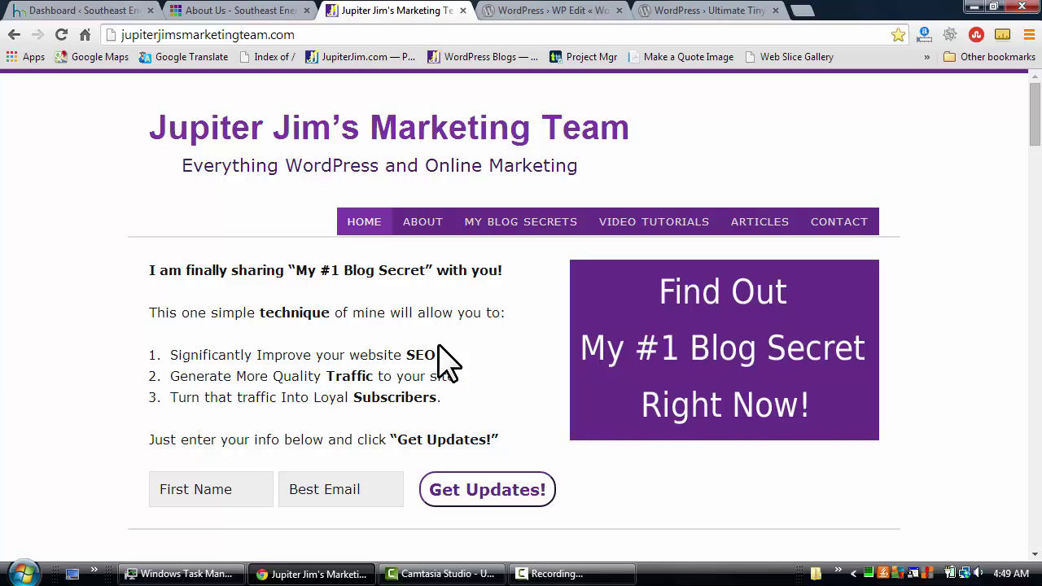
left_click_drag(254, 355, 448, 355)
left_click(472, 383)
left_click_drag(236, 376, 372, 351)
left_click_drag(310, 399, 448, 396)
left_click(221, 492)
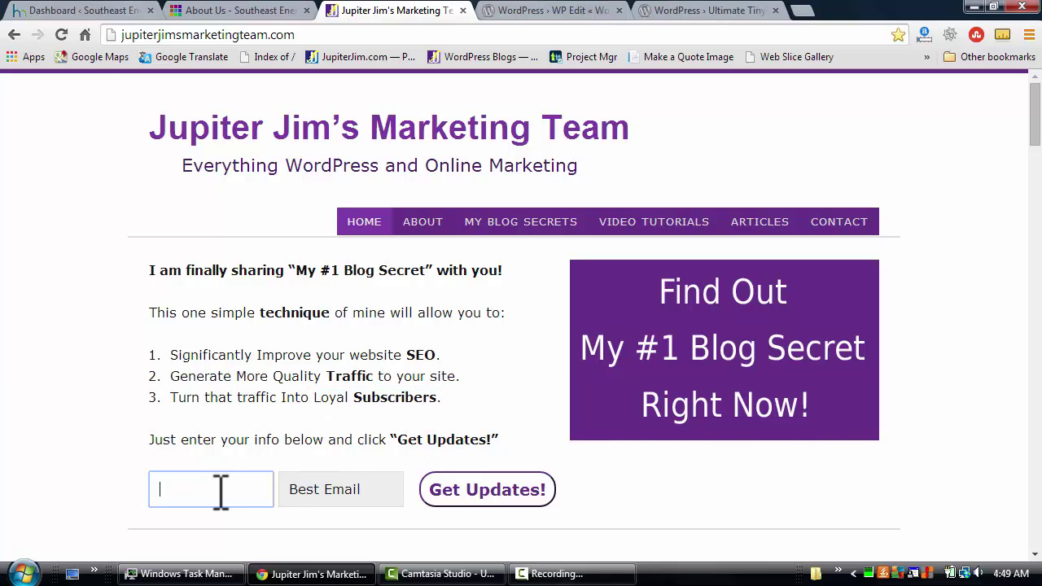
left_click(309, 493)
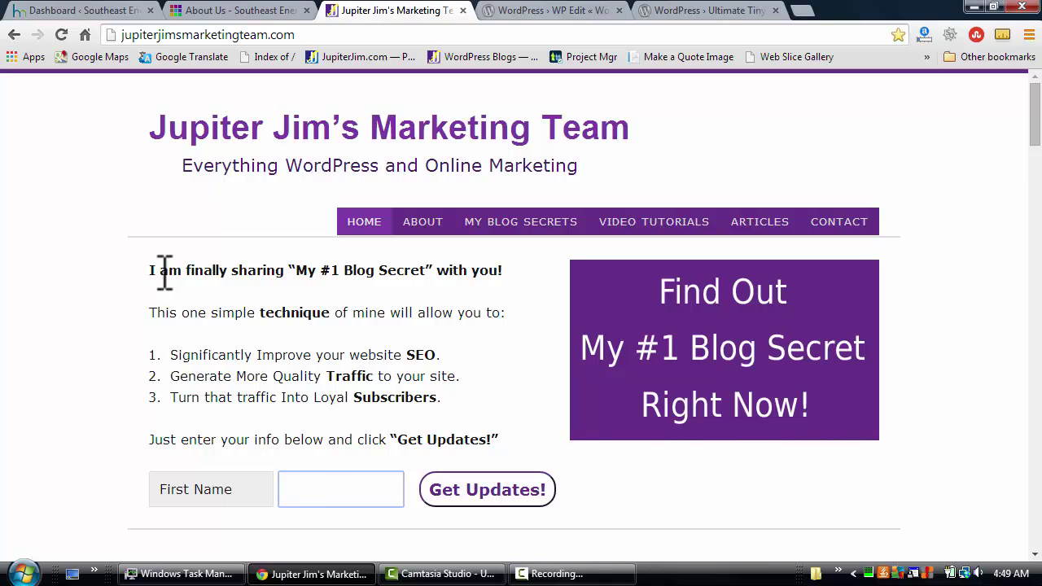
- Open the article "How to Change Font Size and Family in WordPress 4.0" and look through its video and WP Edit description
scroll(153, 319, "down", 7)
scroll(153, 353, "down", 8)
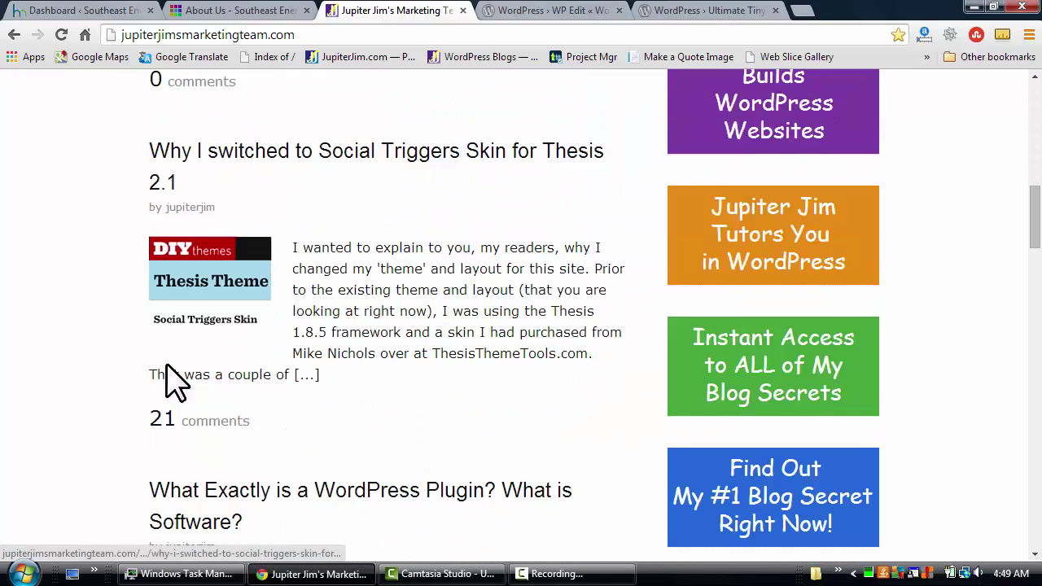
scroll(400, 379, "up", 5)
scroll(400, 379, "up", 5)
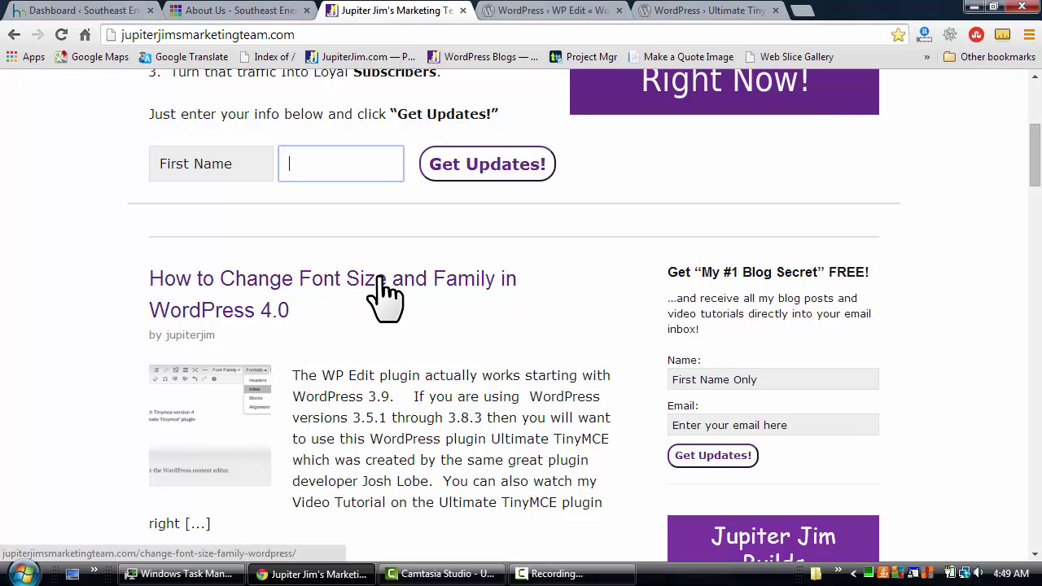
left_click(377, 279)
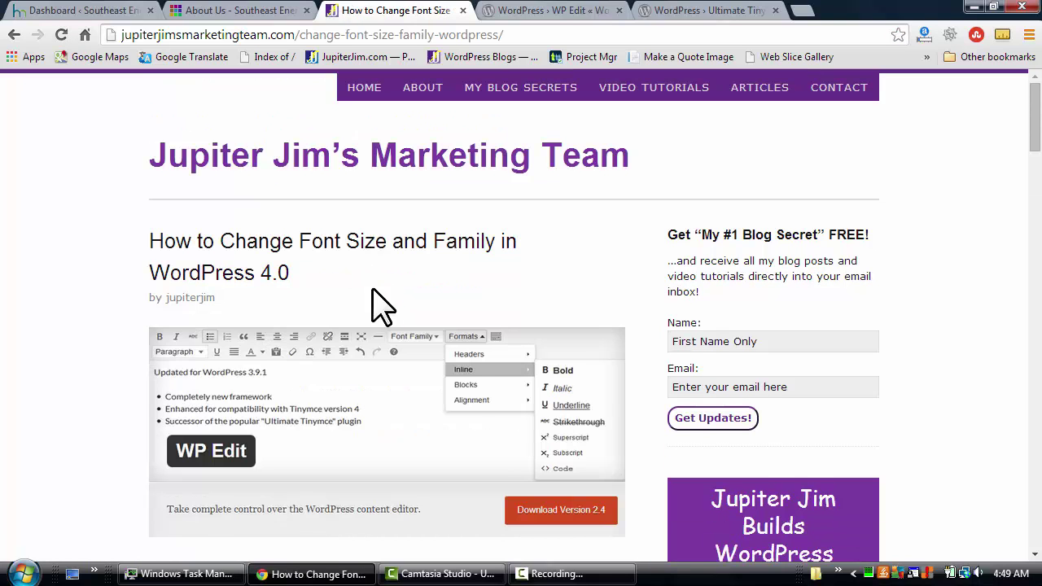
scroll(374, 309, "down", 2)
scroll(358, 370, "down", 6)
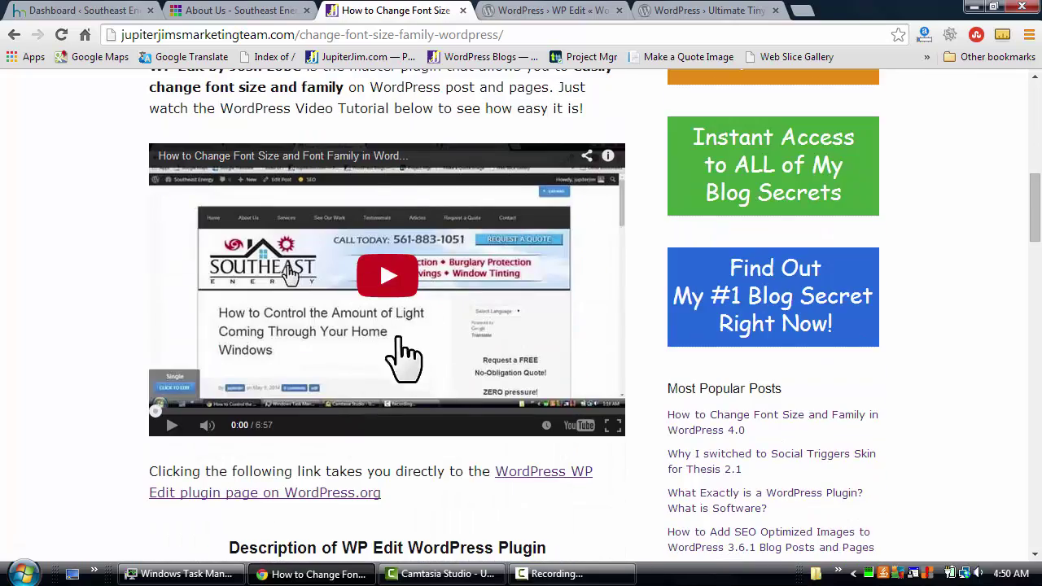
scroll(393, 411, "down", 2)
scroll(393, 417, "down", 6)
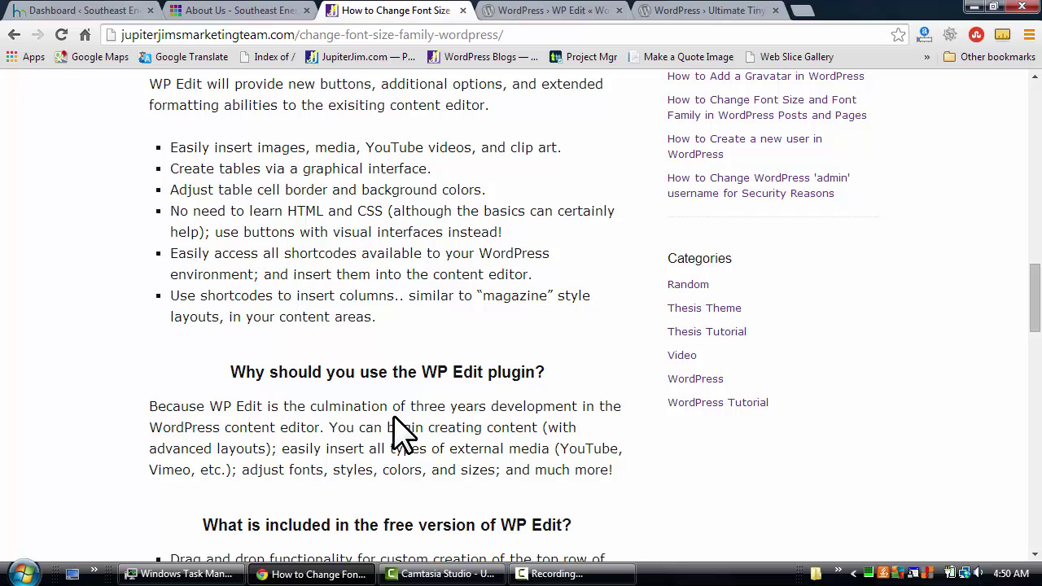
- Switch to the Southeast Energy About Us page and look through its content
left_click(242, 11)
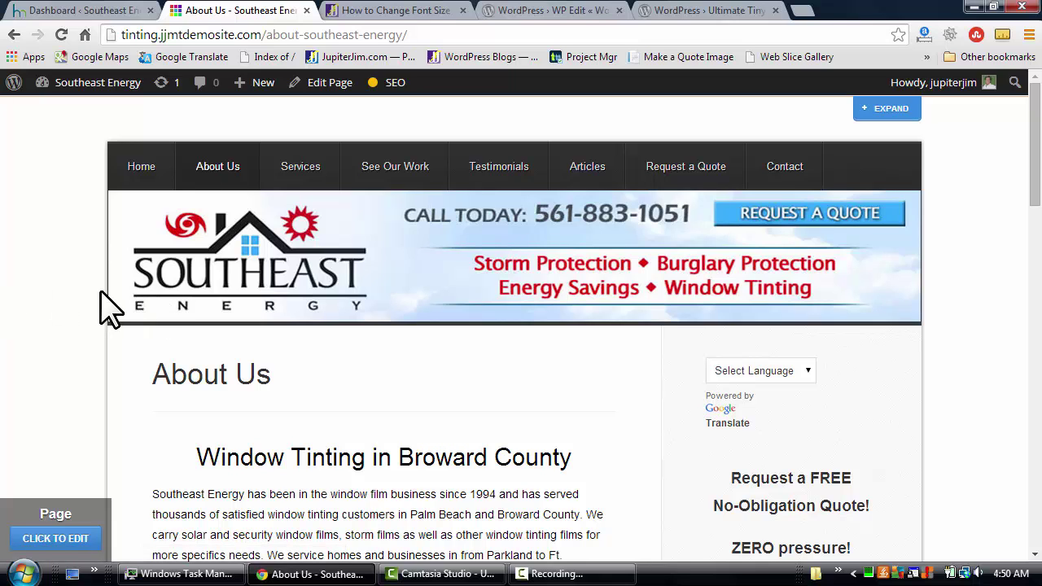
scroll(51, 349, "down", 3)
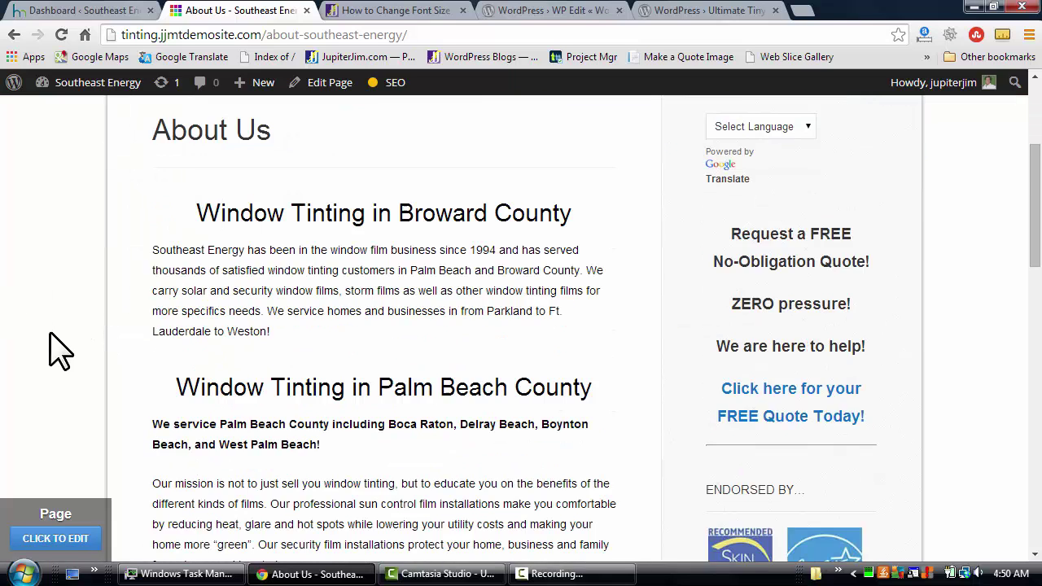
scroll(54, 349, "down", 4)
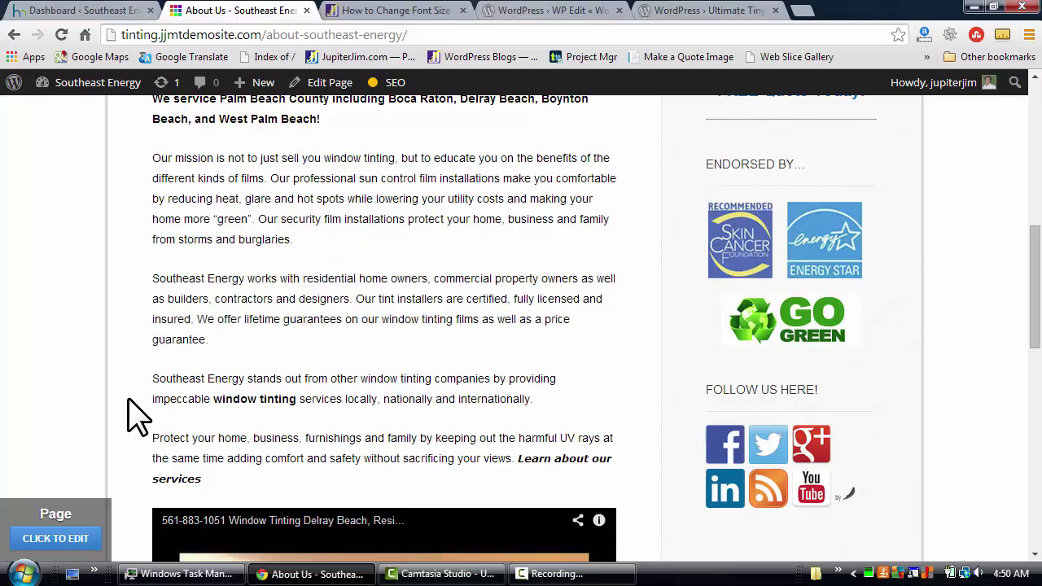
scroll(127, 416, "down", 8)
scroll(95, 478, "up", 15)
scroll(98, 479, "down", 3)
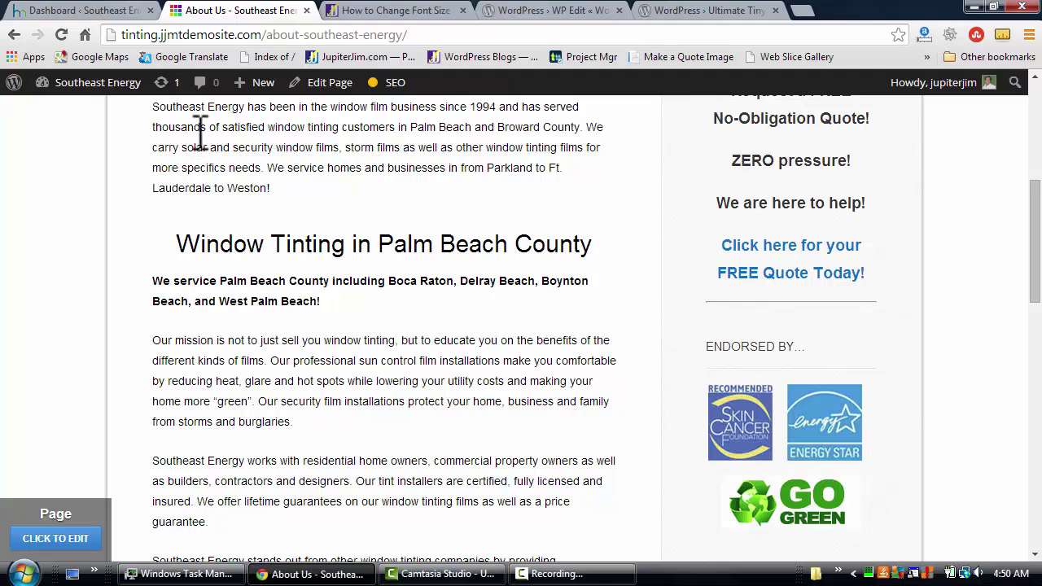
- Highlight parts of the About Us body text, including the paragraph beginning "Our mission", and clear the selection
left_click_drag(202, 128, 318, 481)
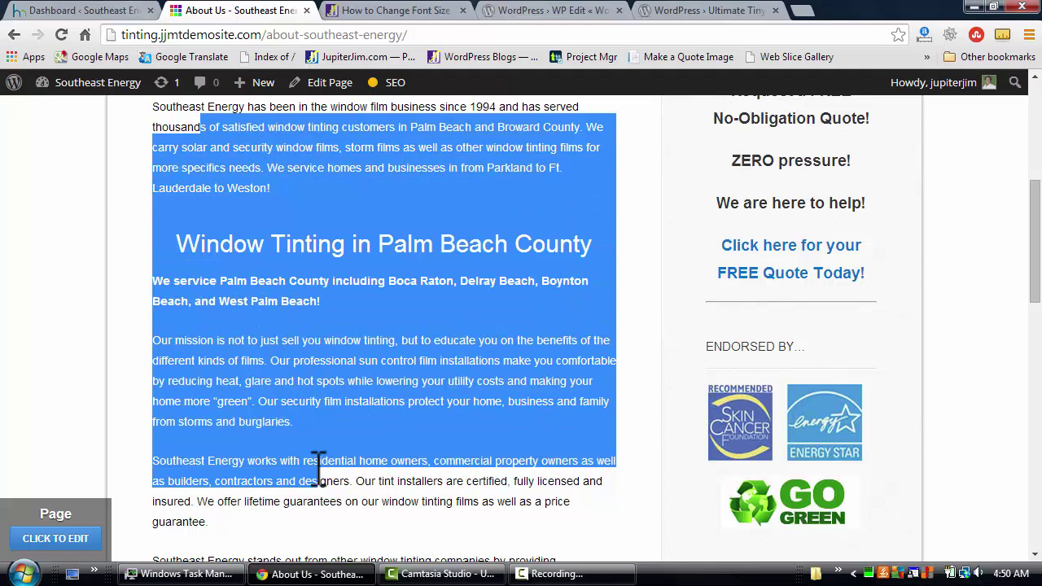
left_click(358, 403)
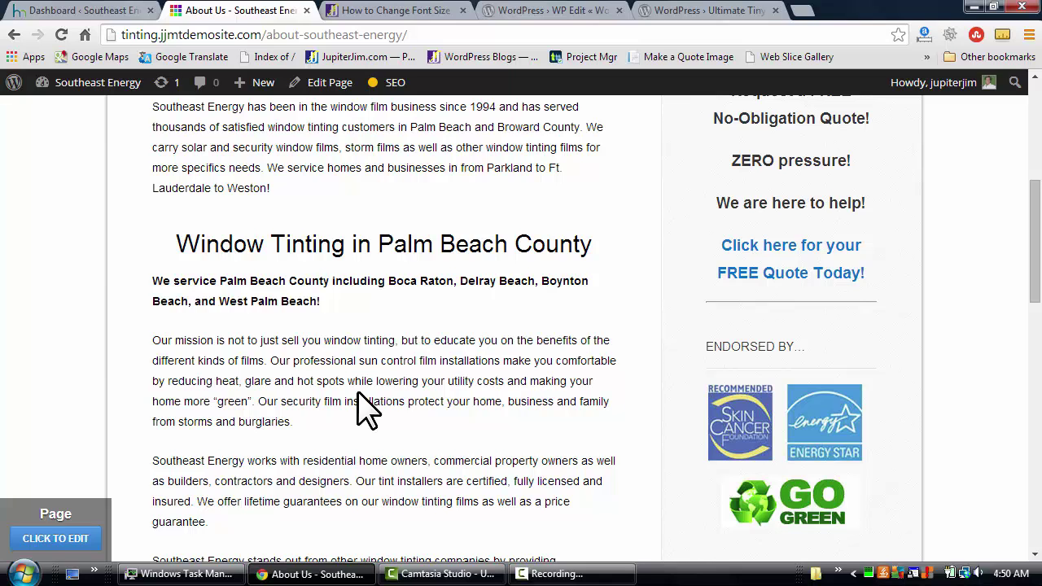
double_click(352, 360)
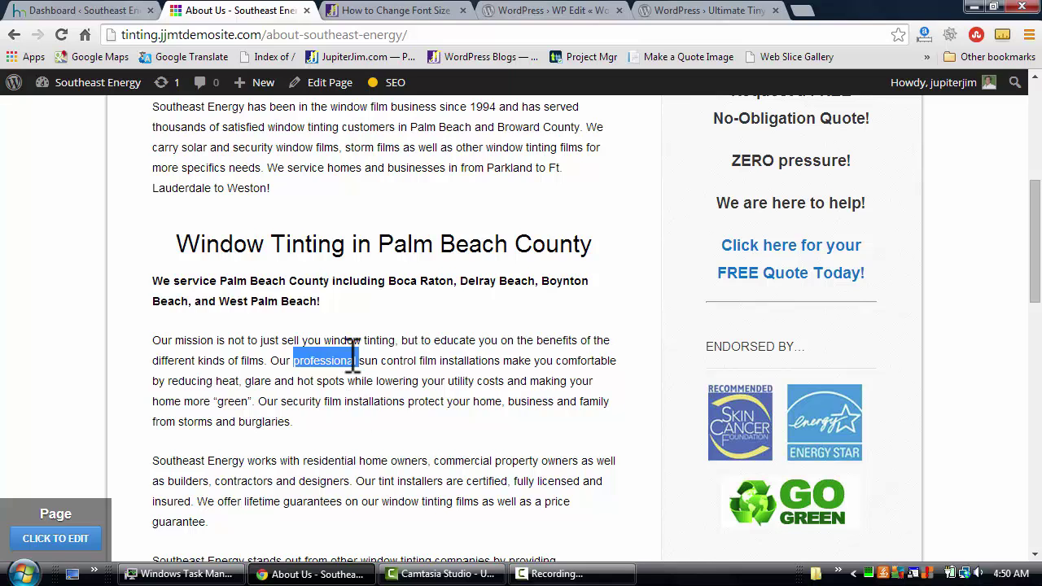
triple_click(351, 360)
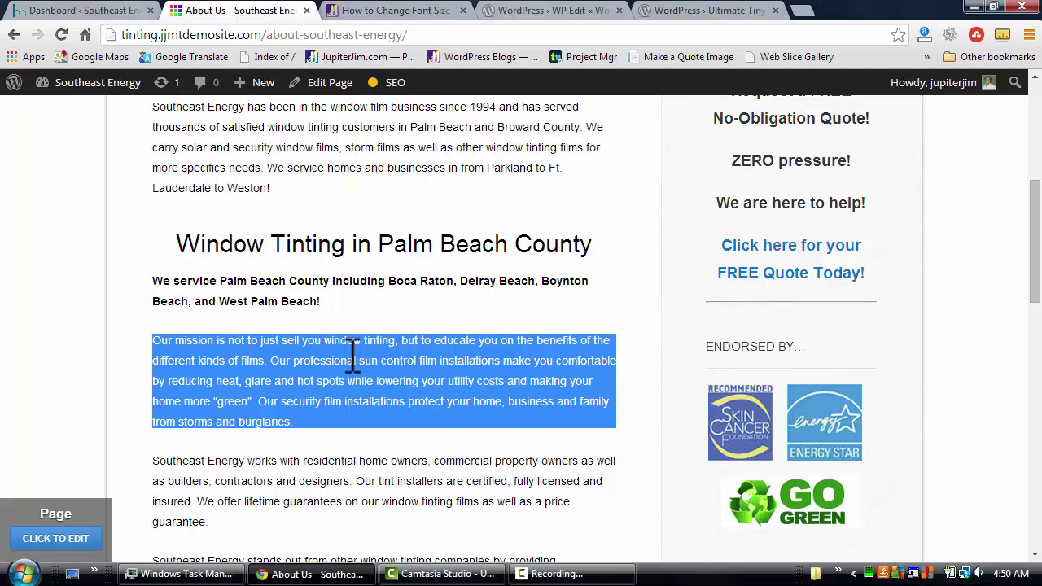
left_click(352, 354)
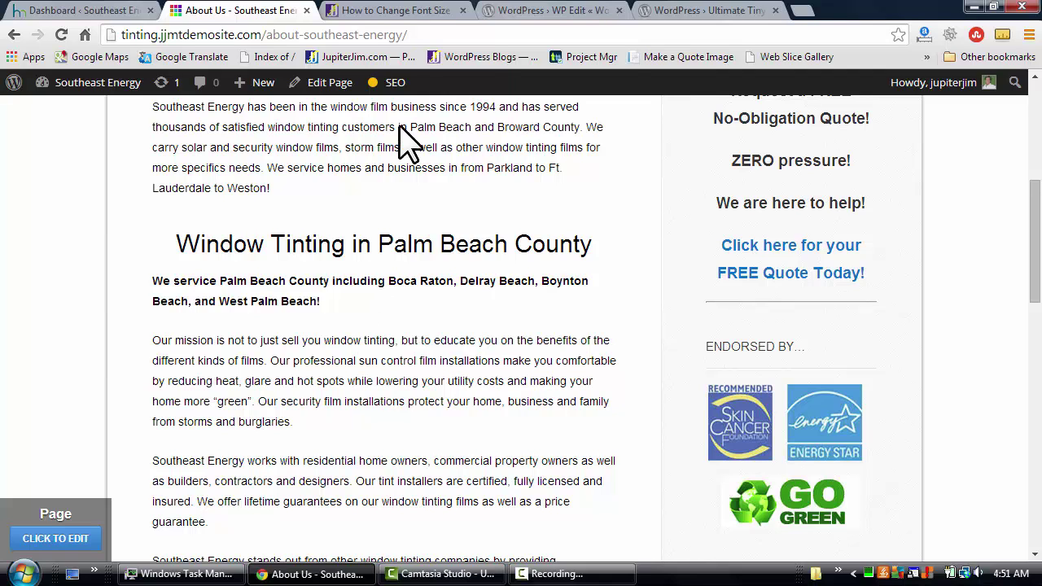
- Switch to the WP Edit page in the WordPress.org plugin directory and examine its description and author
left_click(562, 11)
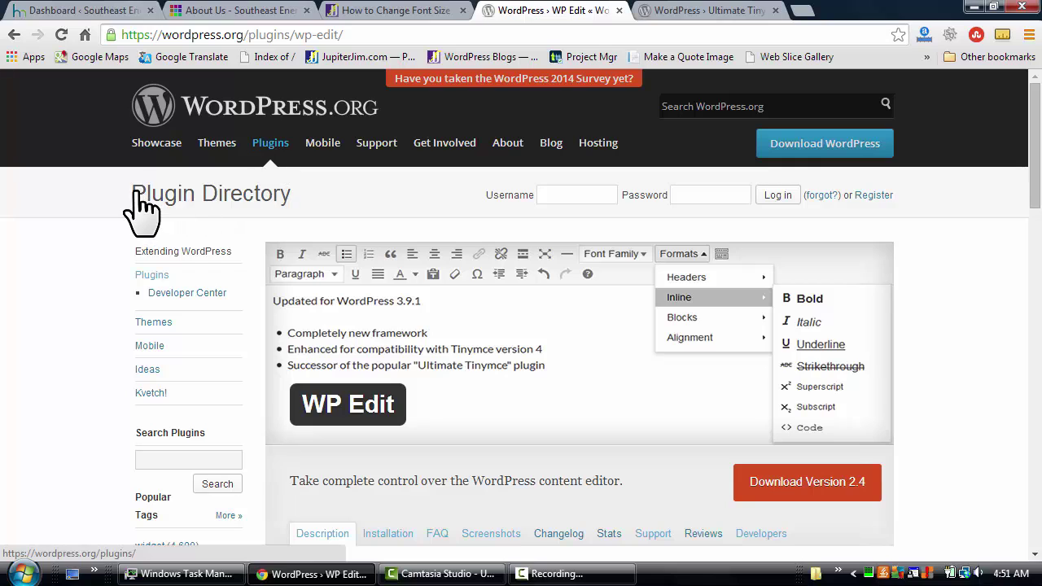
left_click_drag(128, 192, 218, 197)
left_click(302, 198)
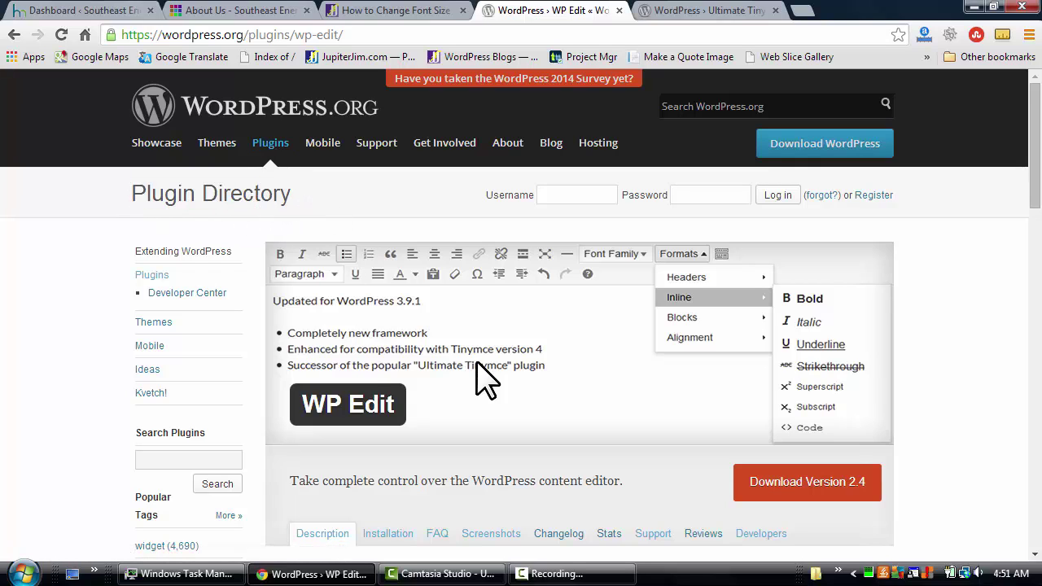
scroll(476, 367, "down", 1)
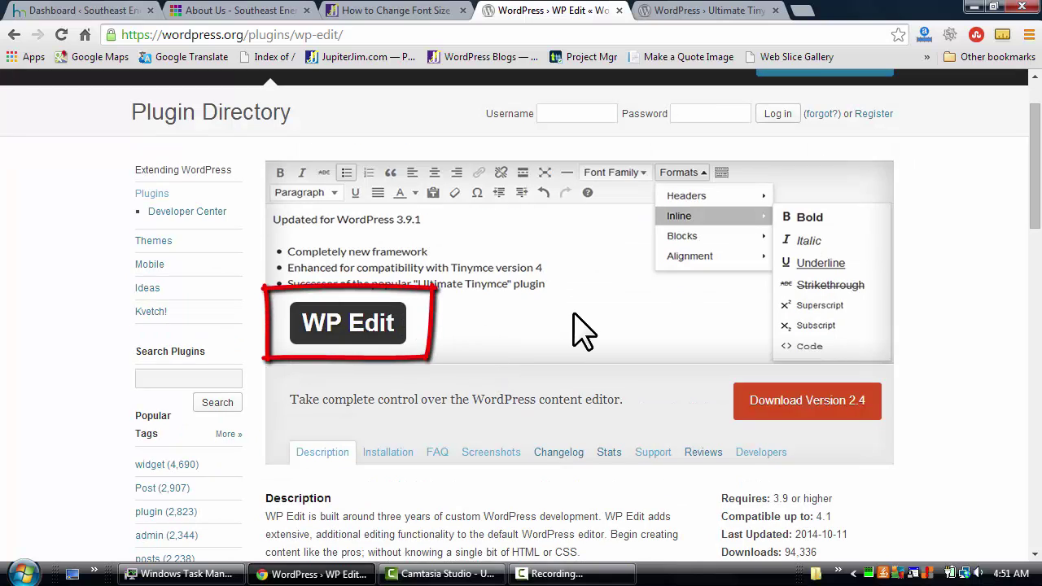
scroll(618, 374, "down", 4)
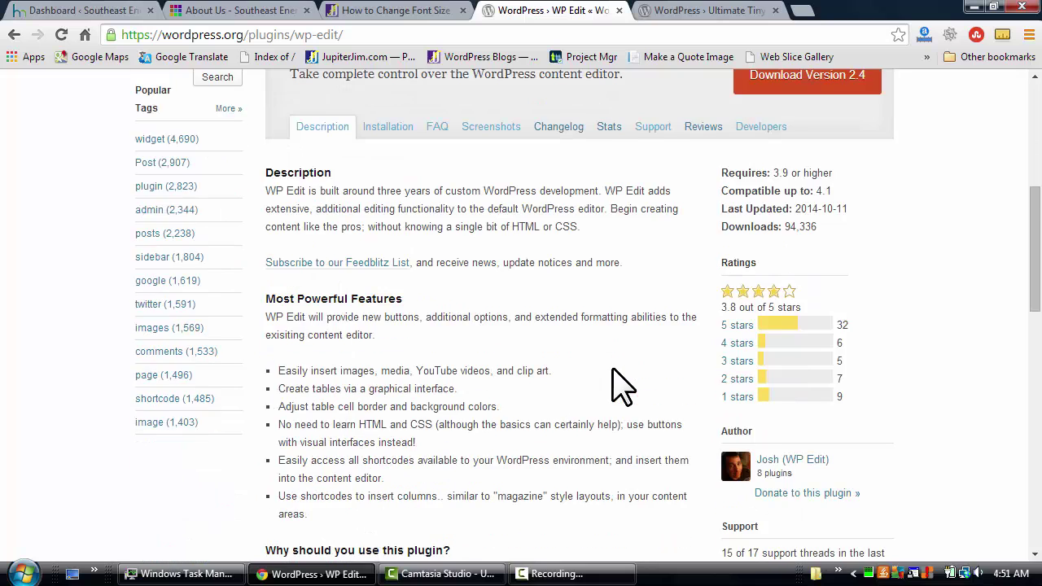
scroll(620, 382, "down", 1)
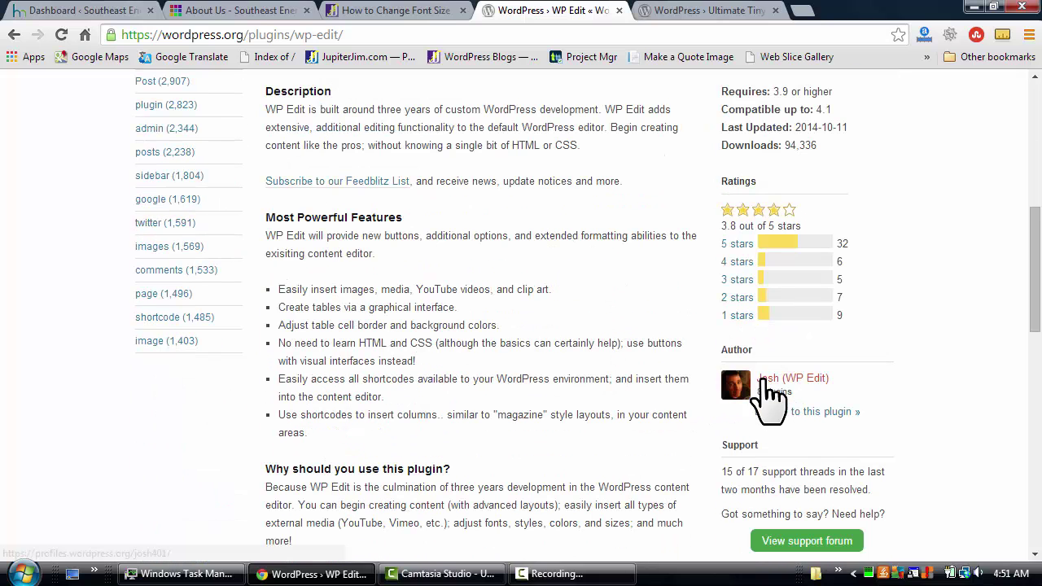
- Check the required WordPress version on the WP Edit plugin page
scroll(633, 399, "up", 2)
scroll(633, 398, "up", 1)
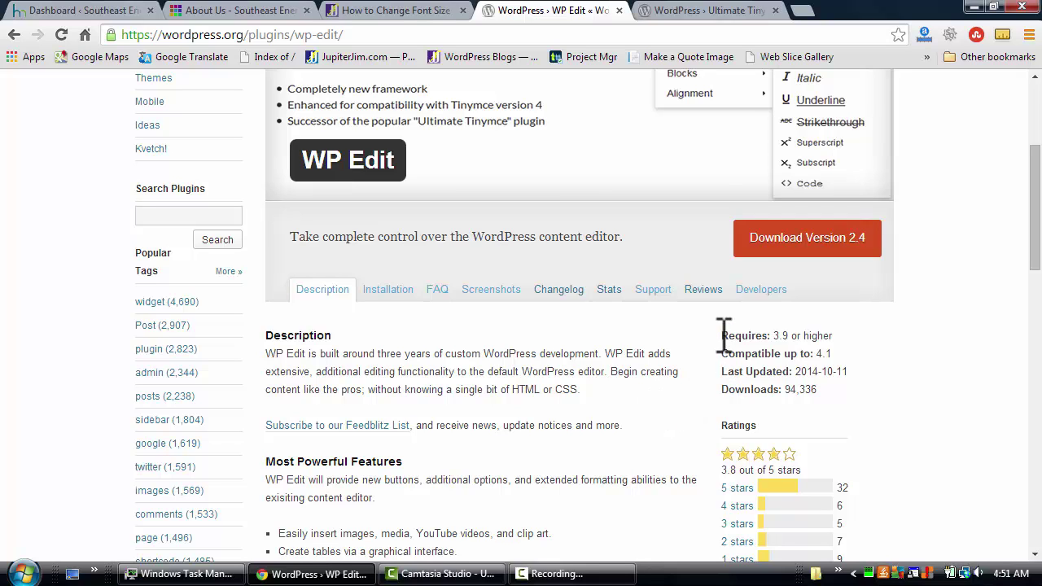
left_click_drag(723, 336, 836, 336)
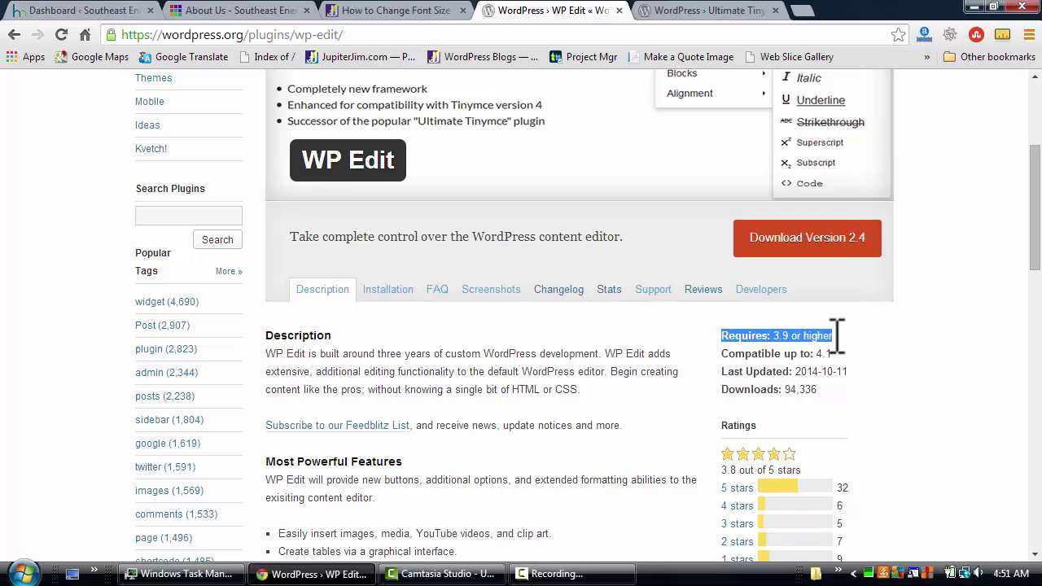
left_click(852, 340)
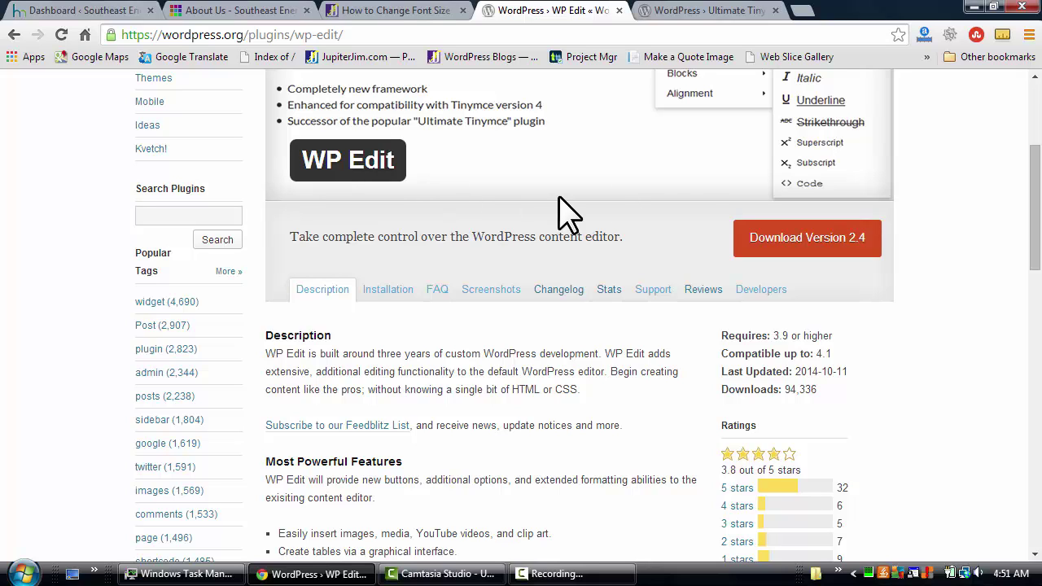
- Switch to the Ultimate TinyMCE plugin page and examine its title, Other Notes and authors
left_click(705, 17)
left_click_drag(264, 253, 489, 248)
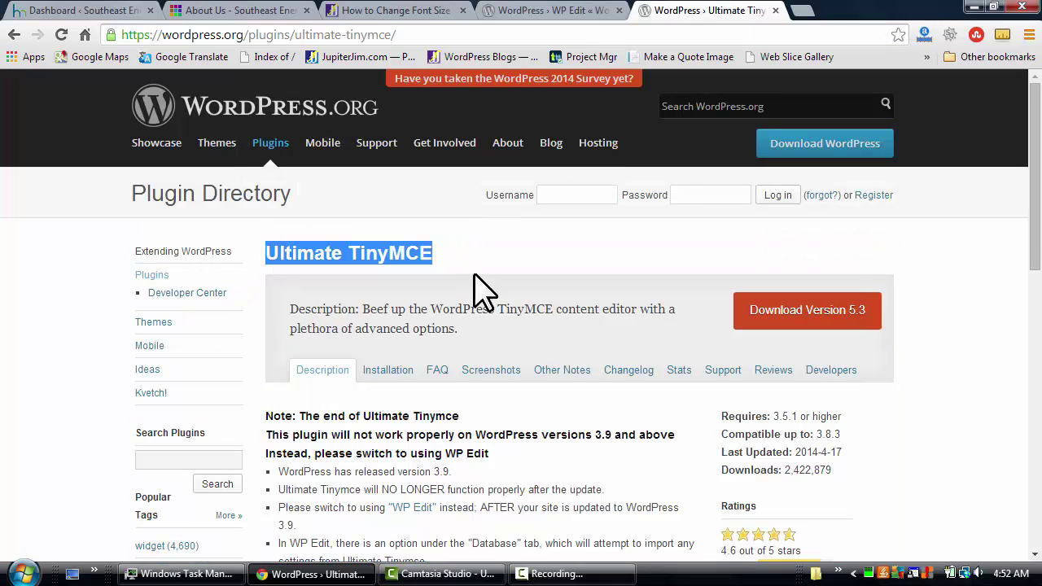
left_click(582, 372)
scroll(598, 415, "down", 3)
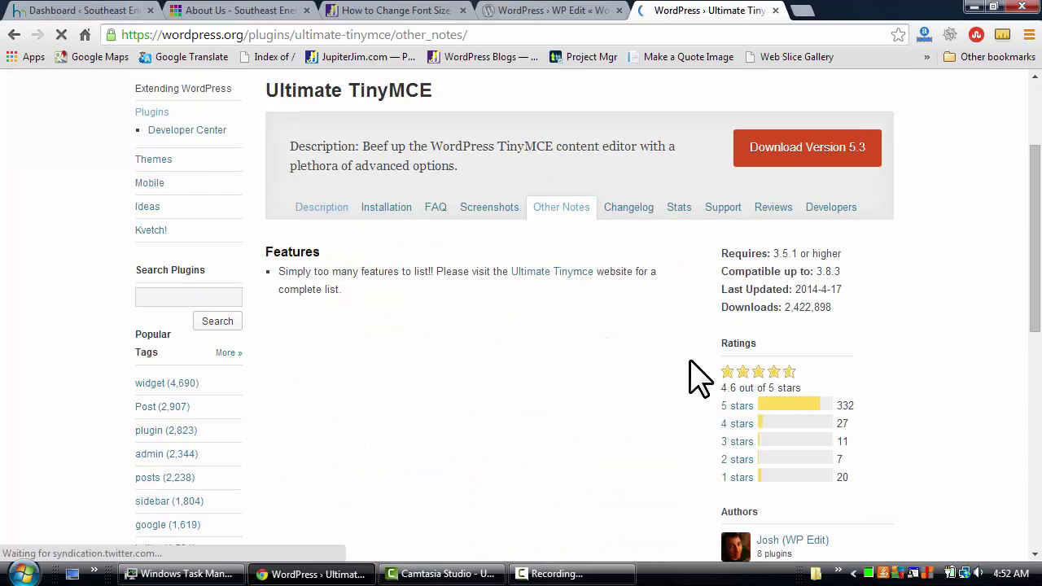
scroll(675, 407, "down", 2)
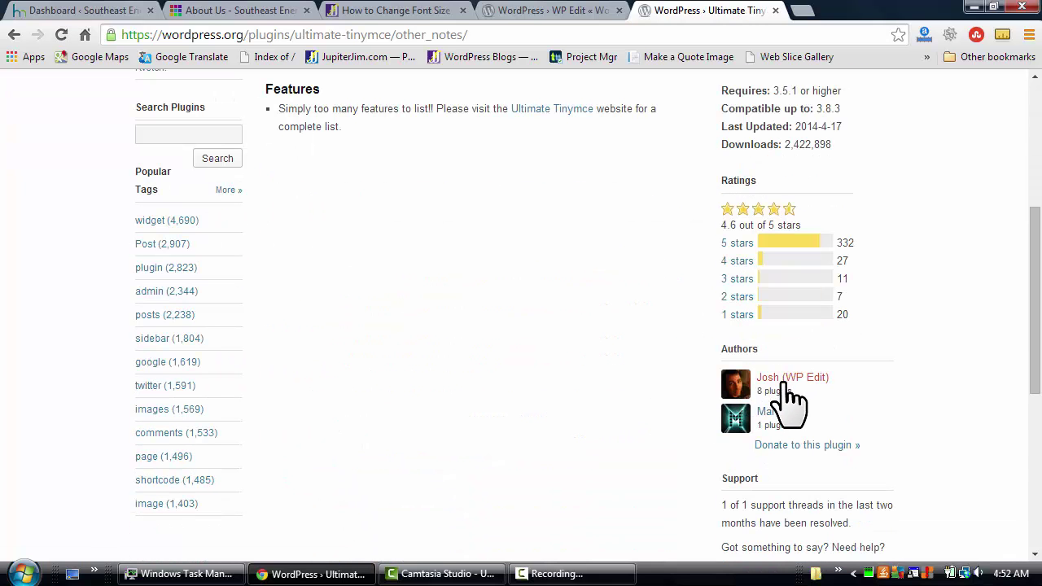
scroll(547, 432, "up", 3)
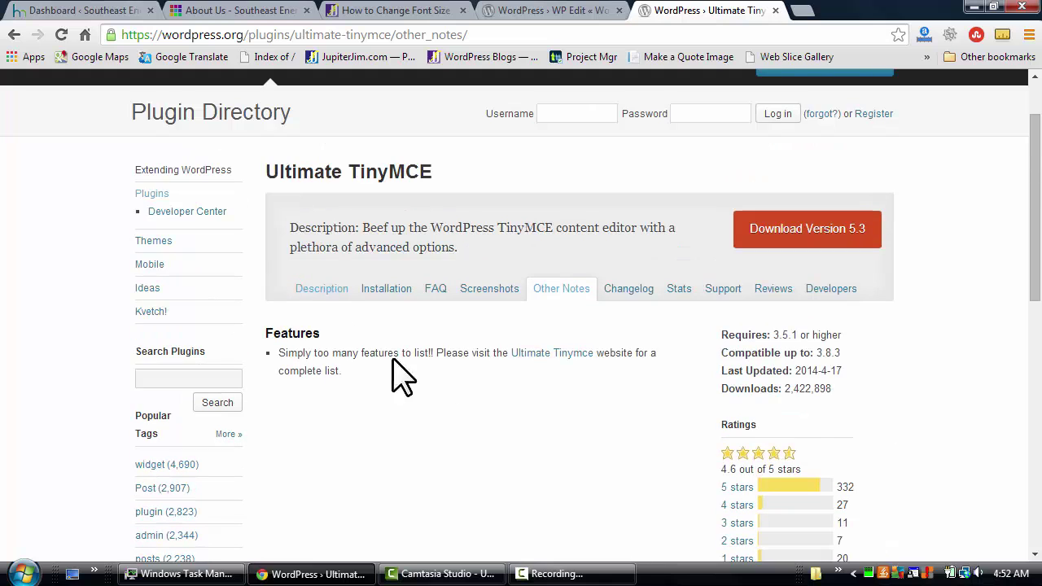
- Return to the Ultimate TinyMCE description, highlighting the heading about usable WordPress versions and the plugin's title
left_click(317, 290)
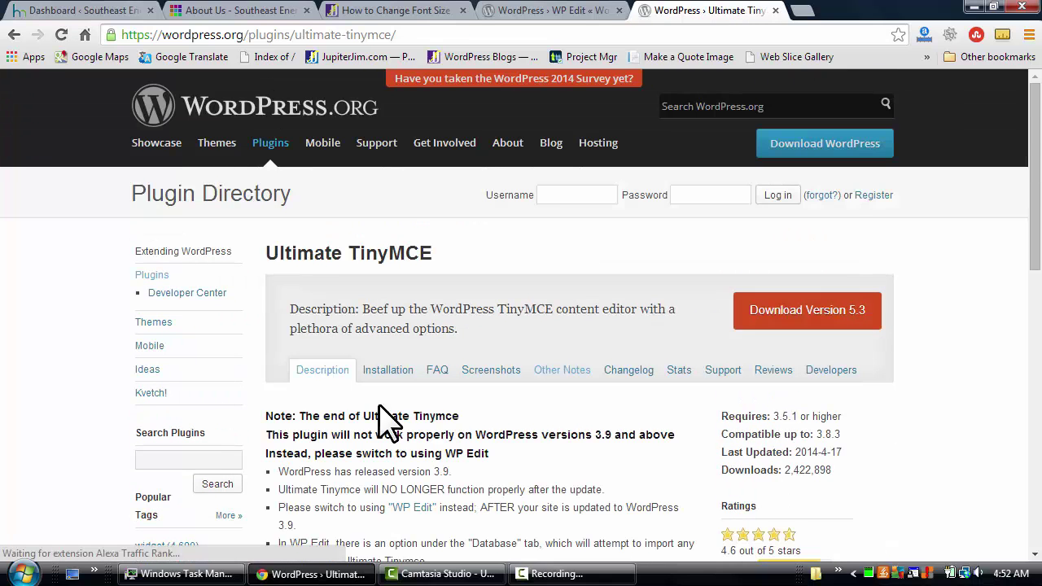
scroll(400, 418, "down", 3)
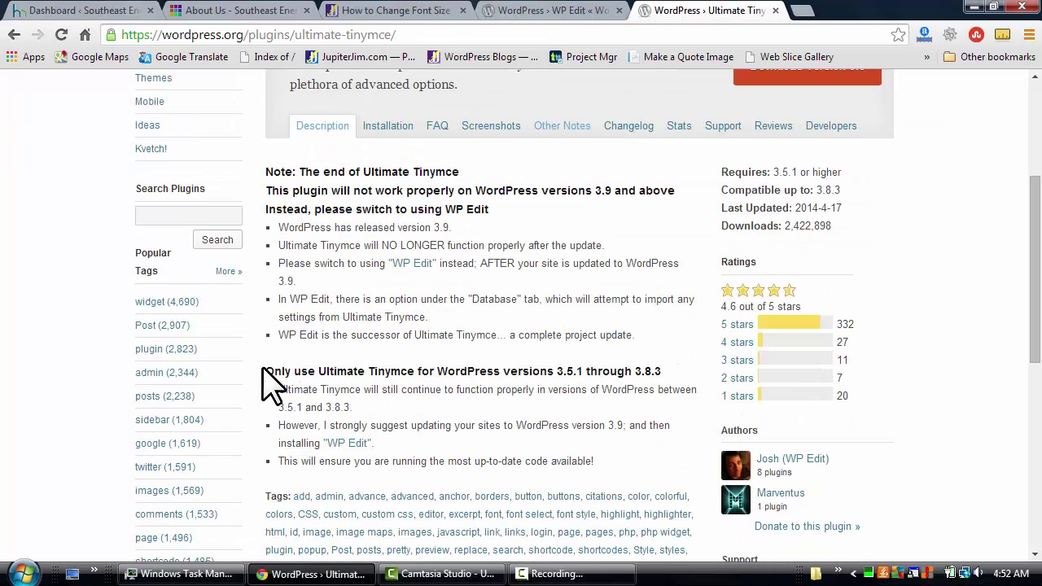
left_click_drag(264, 371, 665, 370)
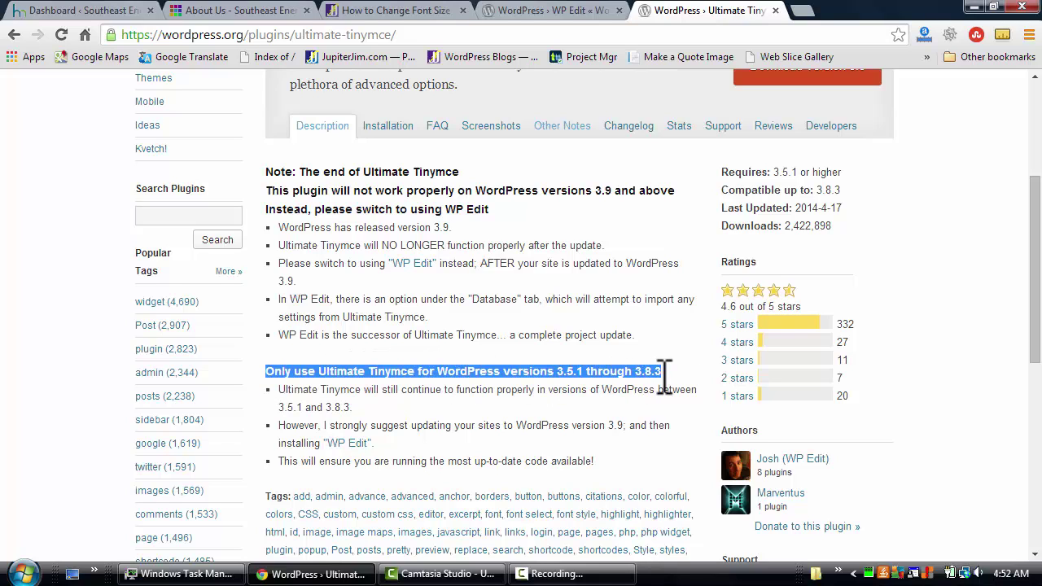
left_click(590, 419)
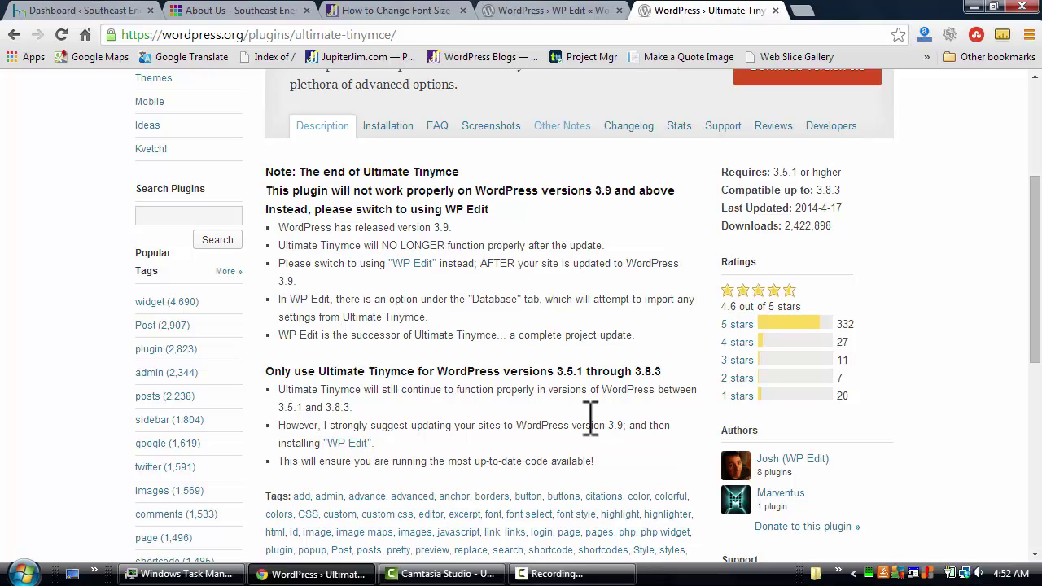
scroll(389, 415, "up", 2)
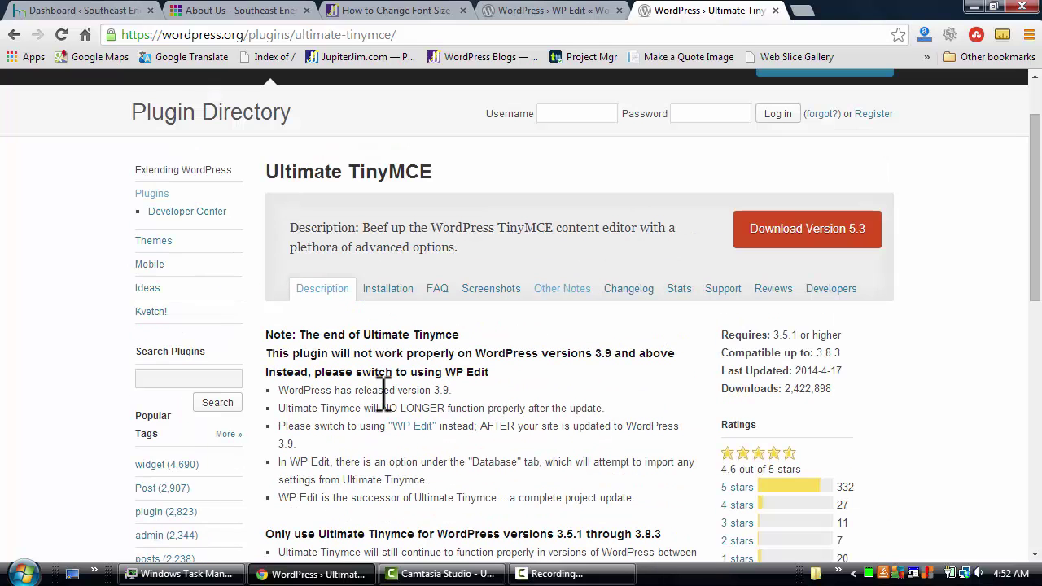
left_click_drag(269, 173, 476, 168)
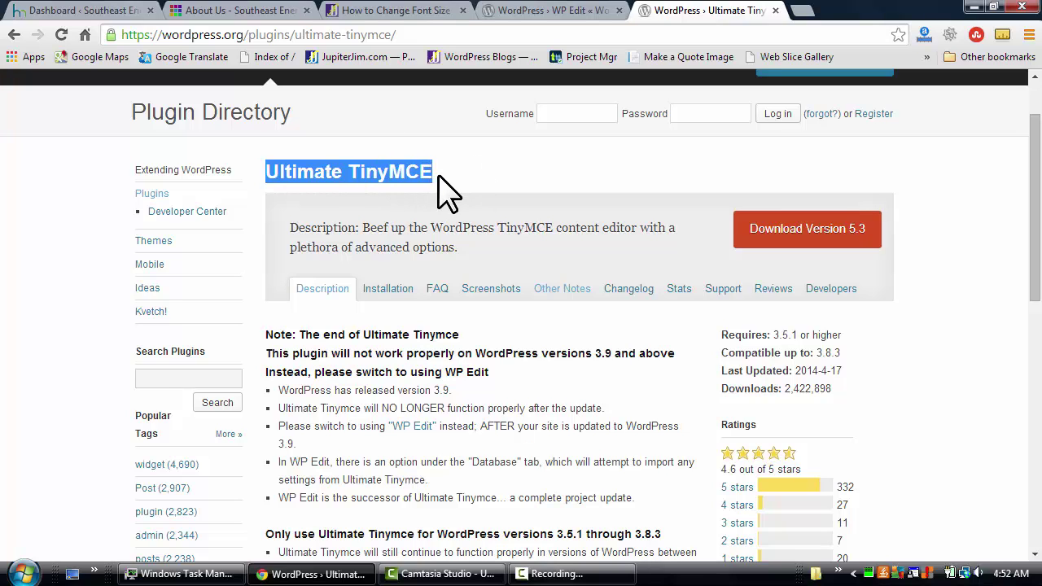
- Switch to the site's About Us page and examine its body text, highlighting "window tinting" and the "Our mission" paragraph
left_click(438, 175)
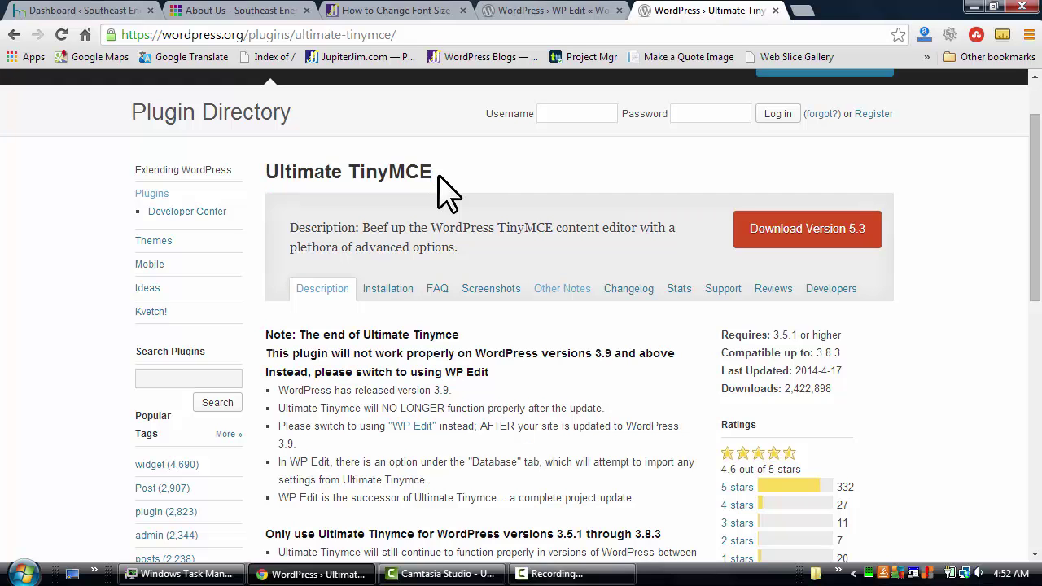
left_click(228, 14)
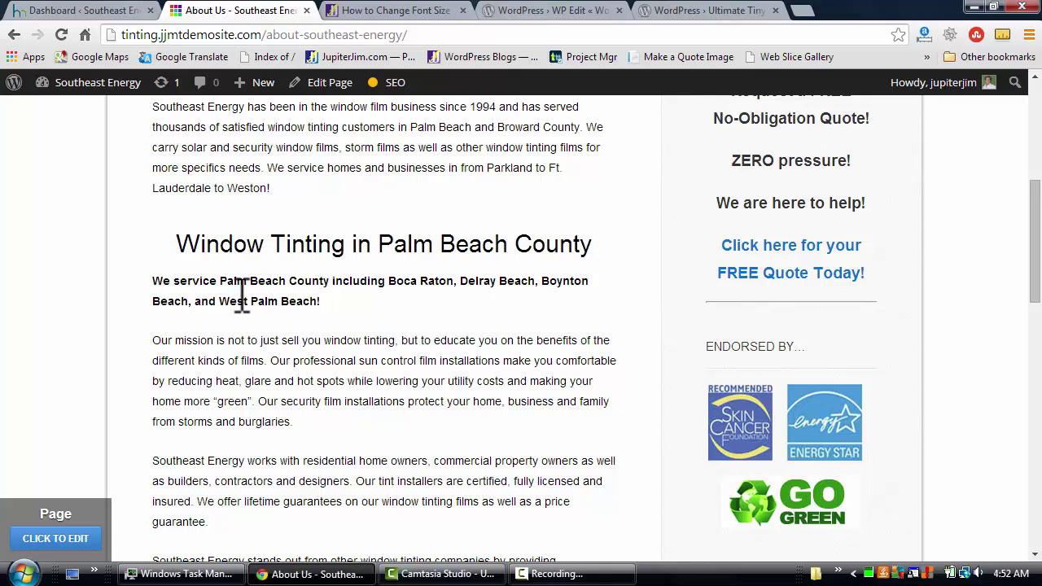
scroll(239, 297, "up", 2)
scroll(318, 310, "down", 2)
left_click_drag(325, 338, 395, 340)
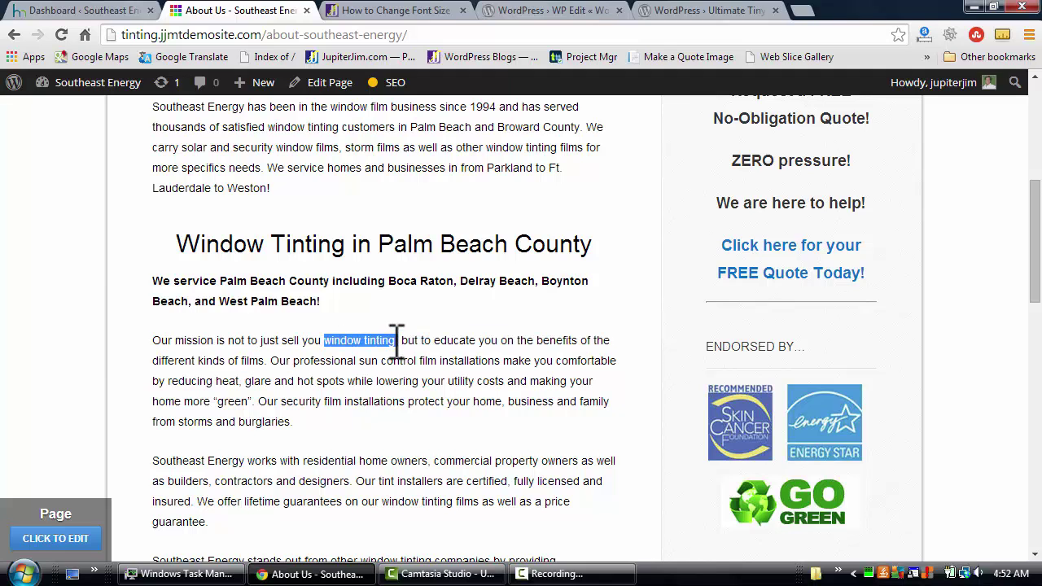
left_click_drag(396, 340, 396, 359)
triple_click(396, 373)
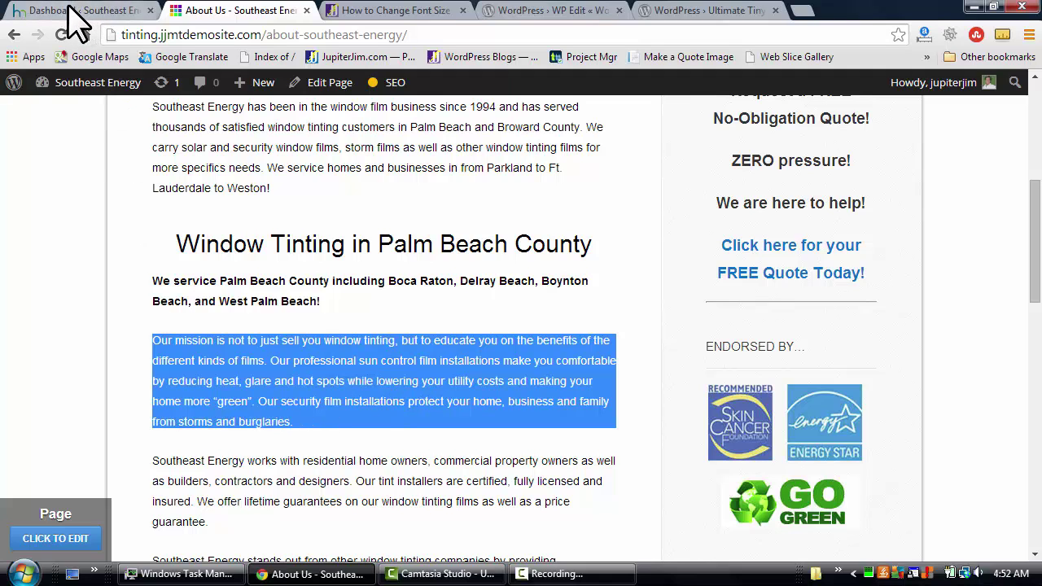
mouse_move(90, 82)
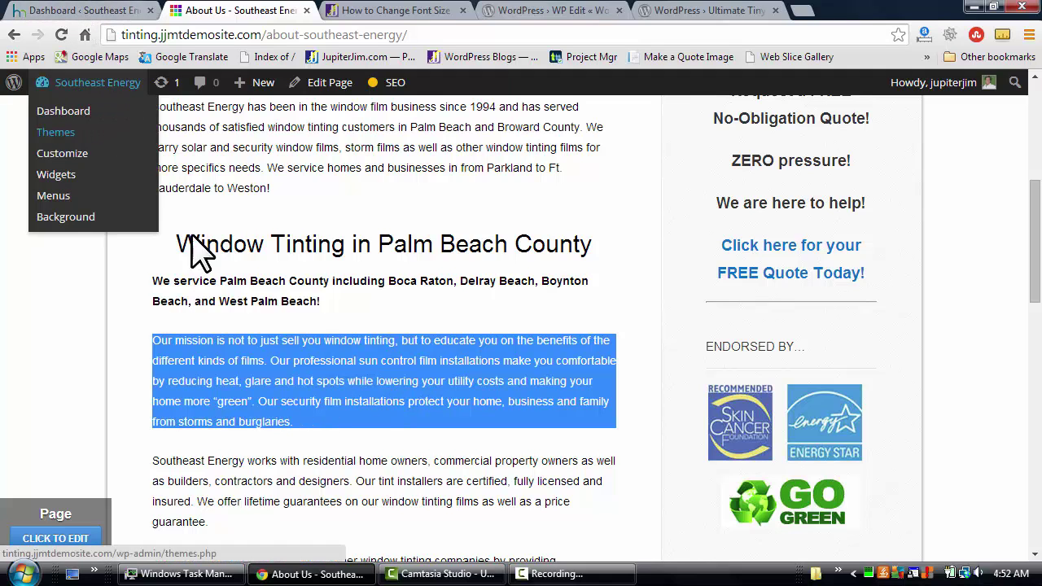
scroll(204, 260, "up", 4)
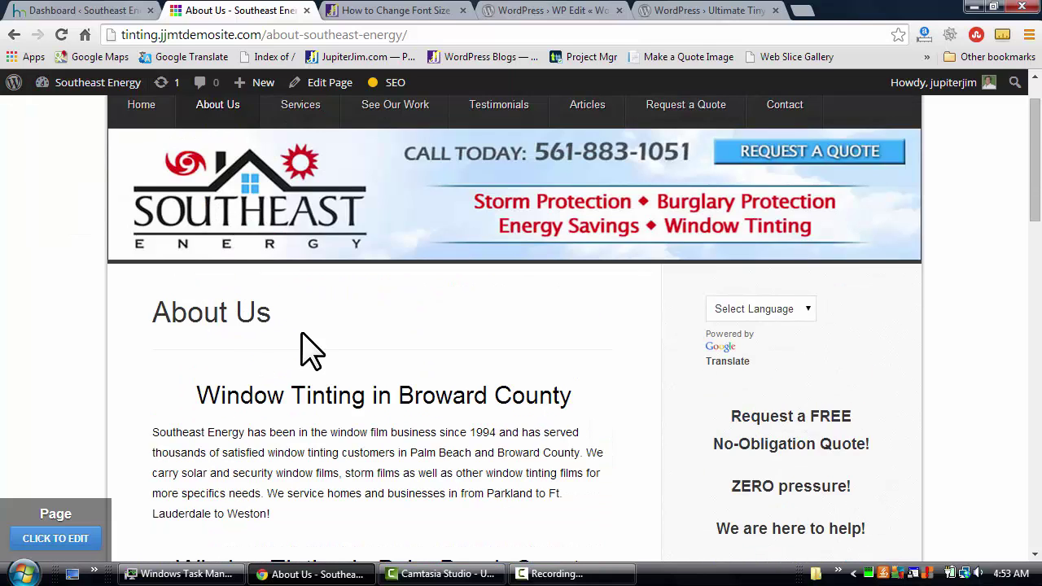
- Return to the site's WordPress dashboard and search for "WP EDIT" among the plugins available to add
left_click(77, 10)
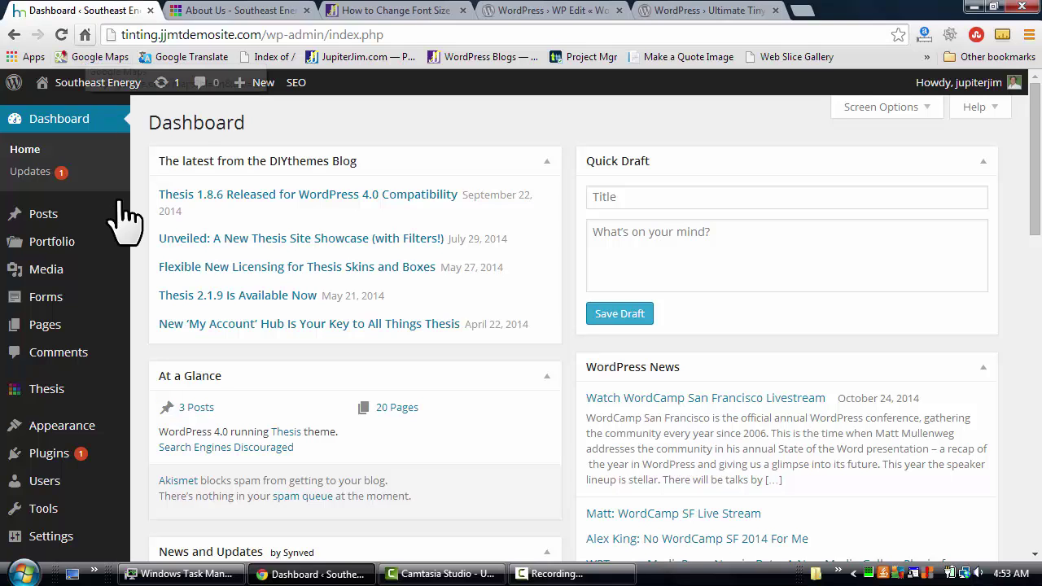
scroll(49, 253, "down", 1)
mouse_move(73, 382)
left_click(166, 397)
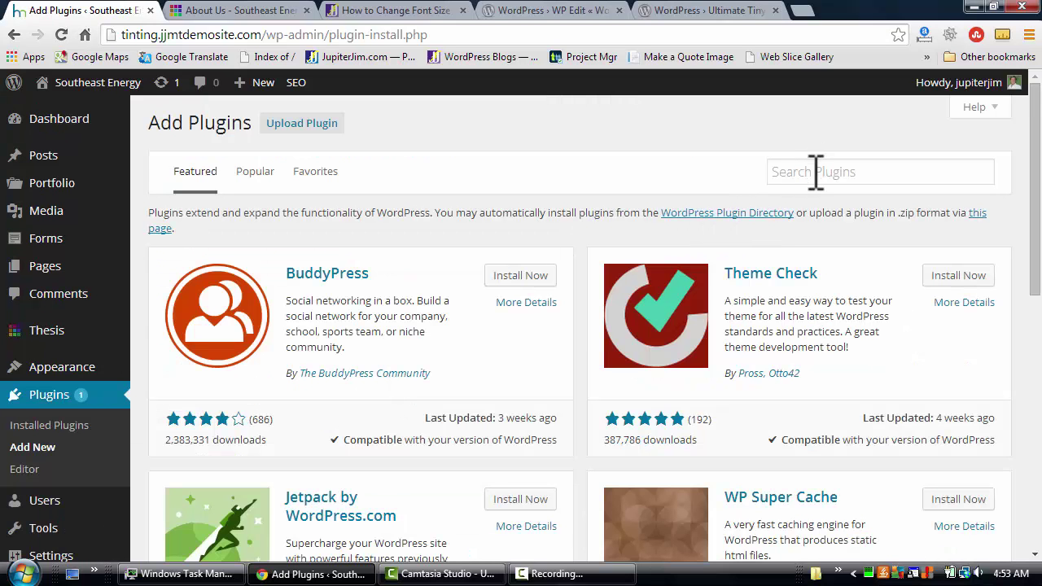
left_click(816, 171)
type("WP EDIT")
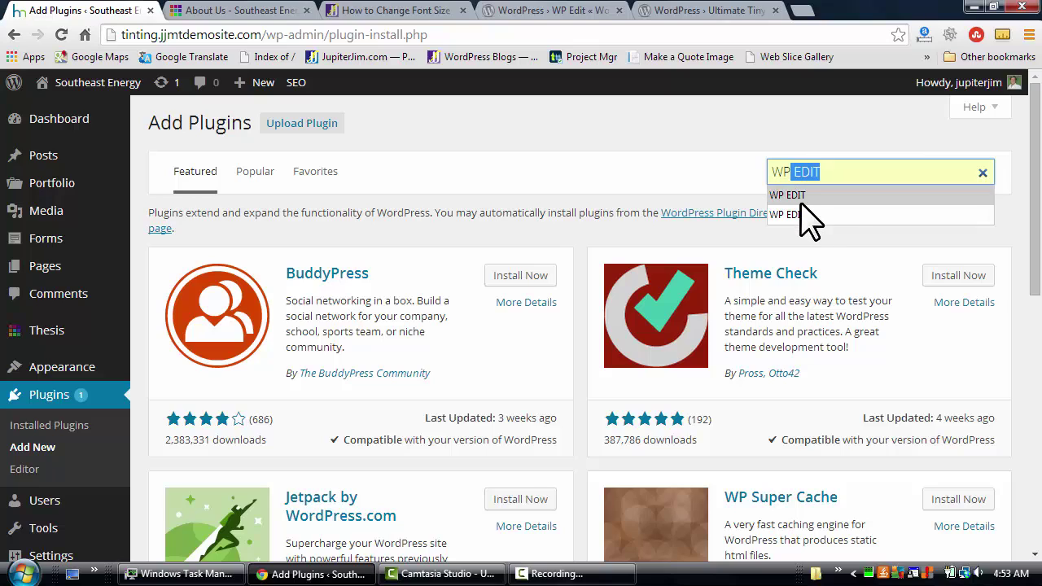
left_click(801, 202)
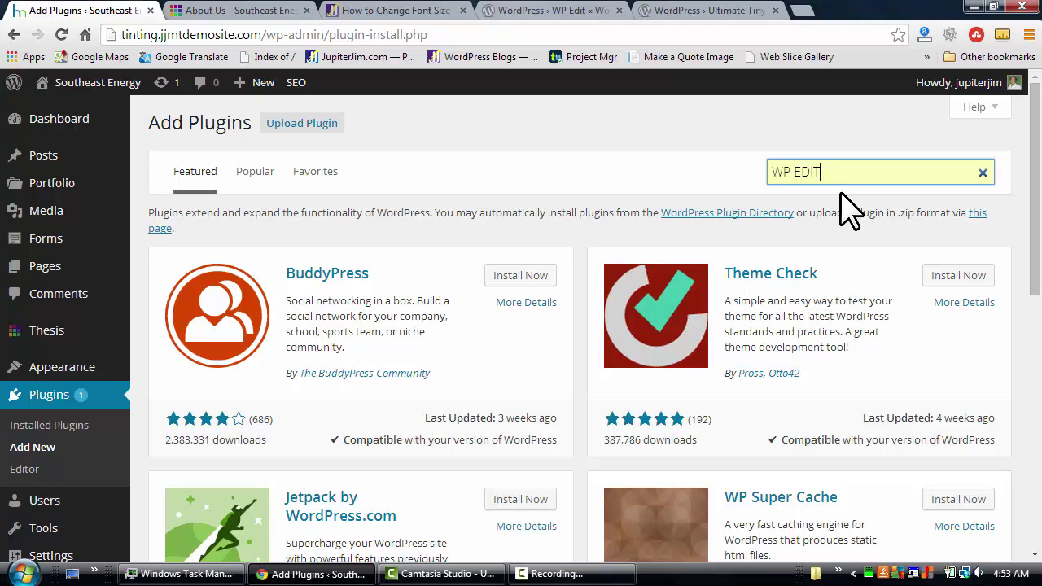
key("Return")
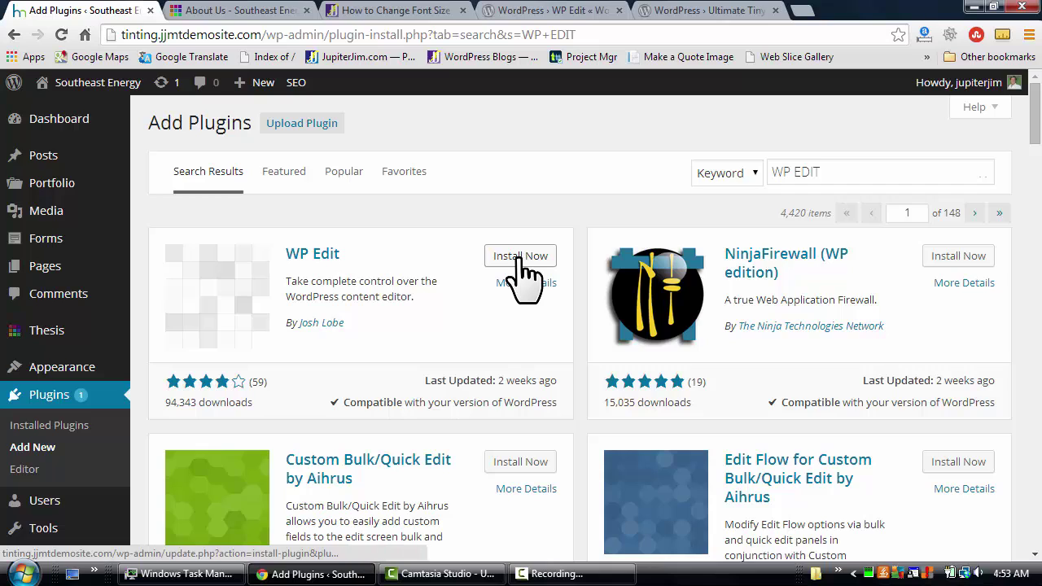
- Install the WP Edit plugin on the site and activate it
left_click(519, 257)
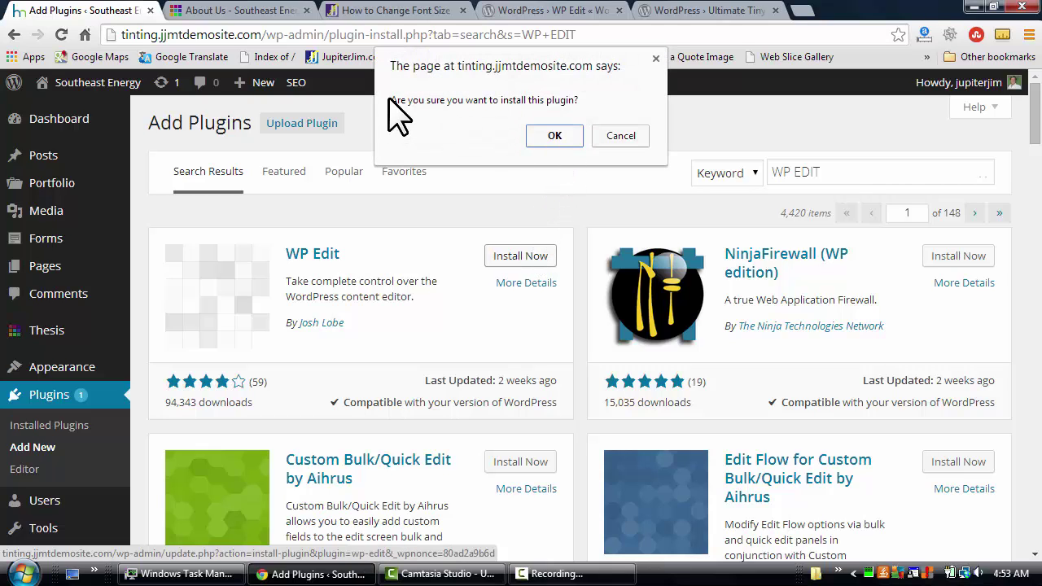
left_click(553, 136)
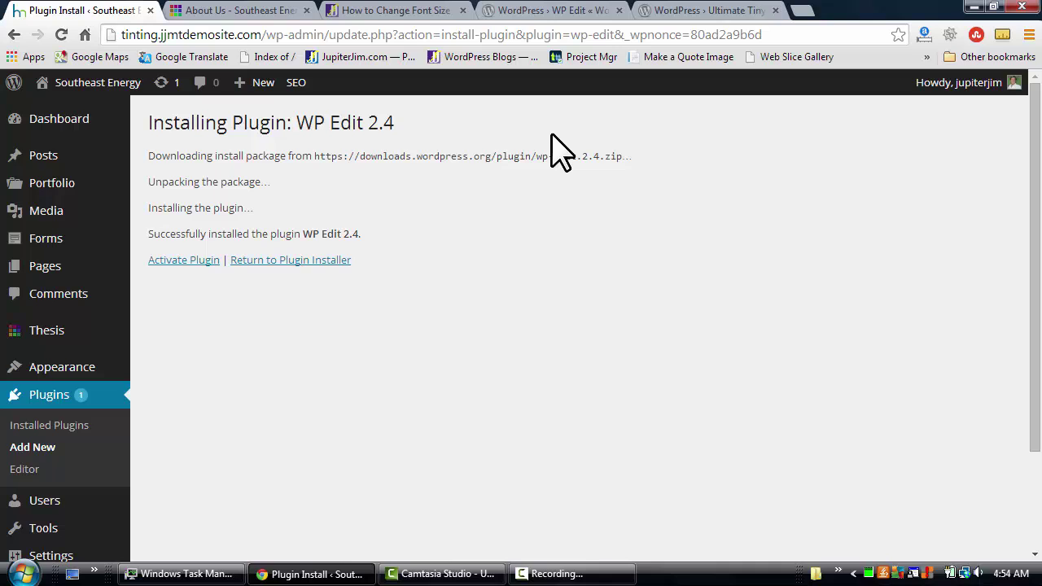
left_click(183, 261)
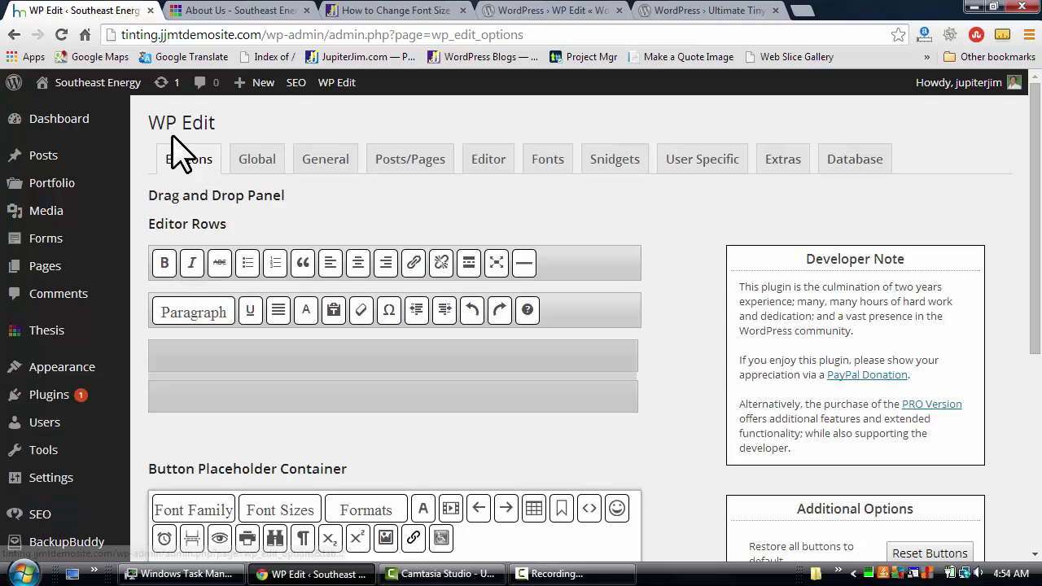
- Examine the WP Edit button settings, highlighting the page title and the heading for buttons available in Pro
left_click_drag(152, 120, 215, 123)
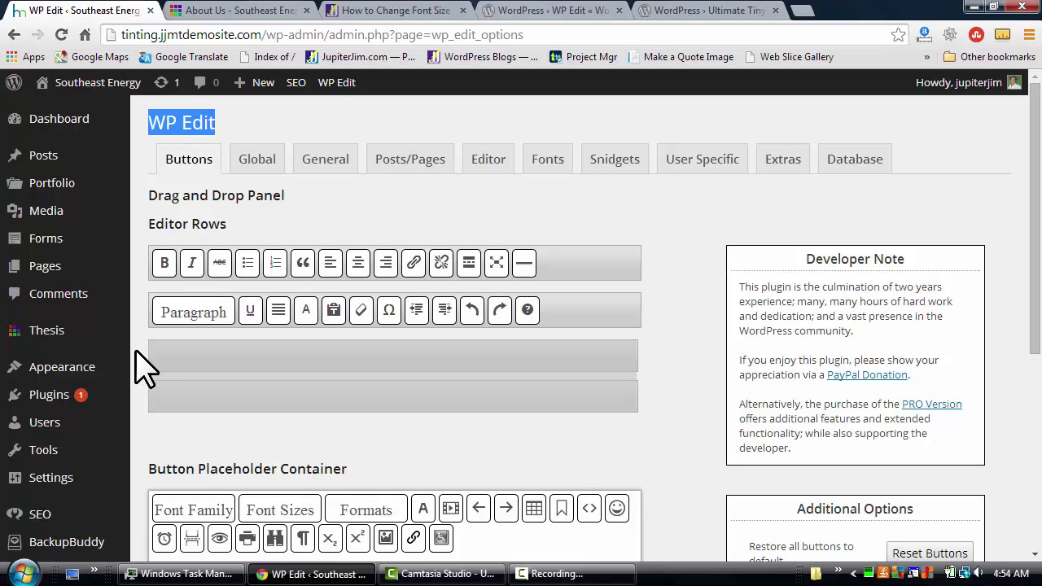
left_click(145, 372)
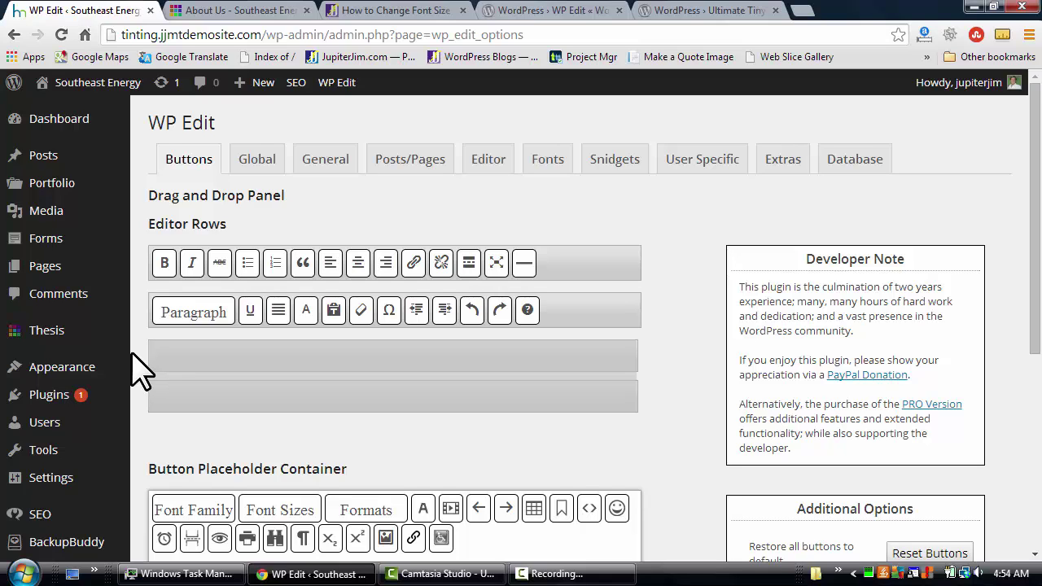
scroll(106, 501, "down", 4)
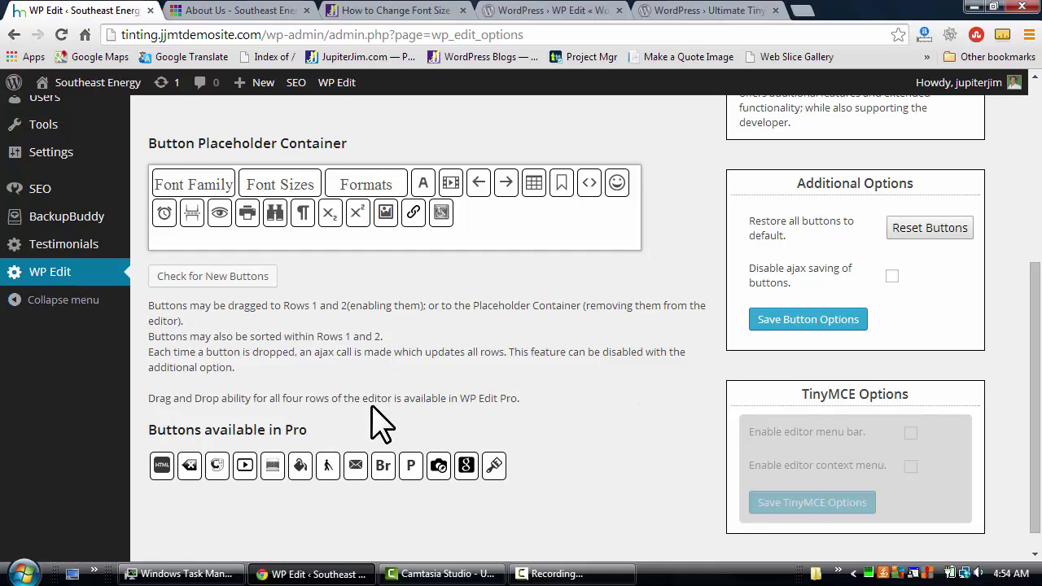
left_click_drag(147, 433, 309, 425)
left_click(309, 425)
scroll(521, 452, "up", 1)
scroll(521, 452, "up", 2)
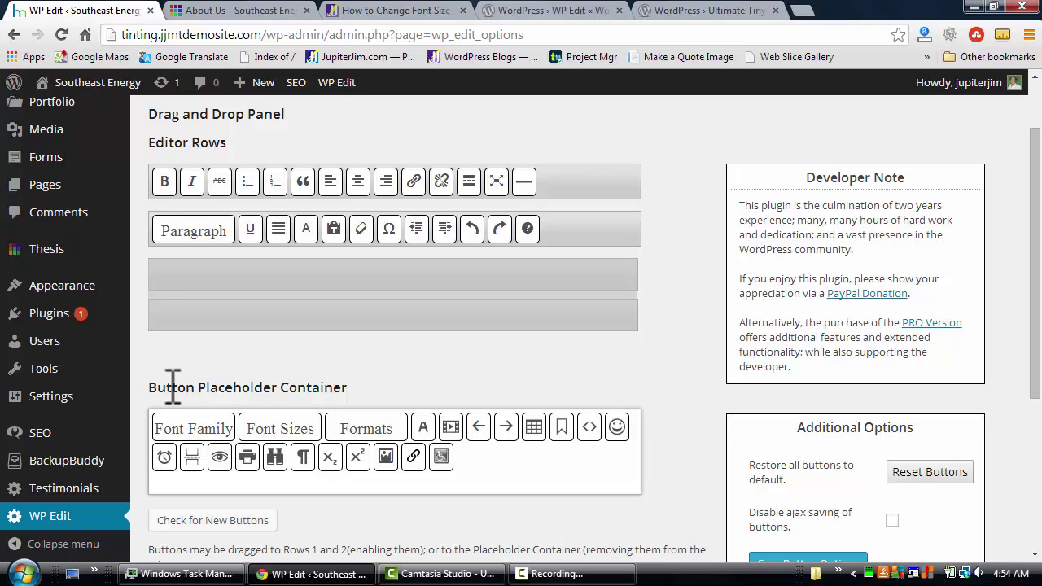
- Move Font Family and Font Sizes from the Button Placeholder Container to the end of the first editor row
left_click_drag(172, 388, 365, 381)
left_click(371, 403)
left_click_drag(182, 432, 541, 203)
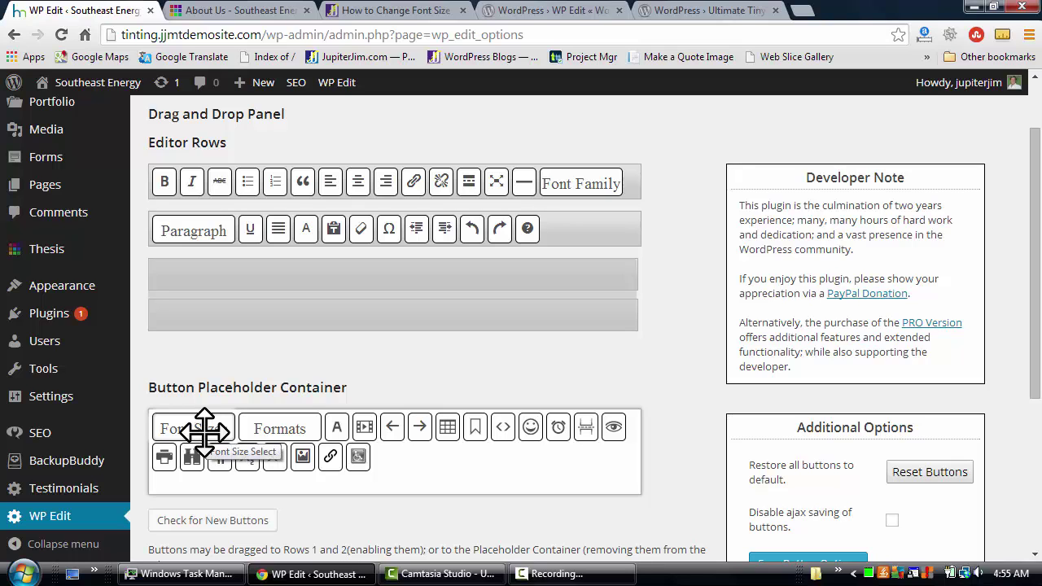
left_click_drag(193, 426, 617, 221)
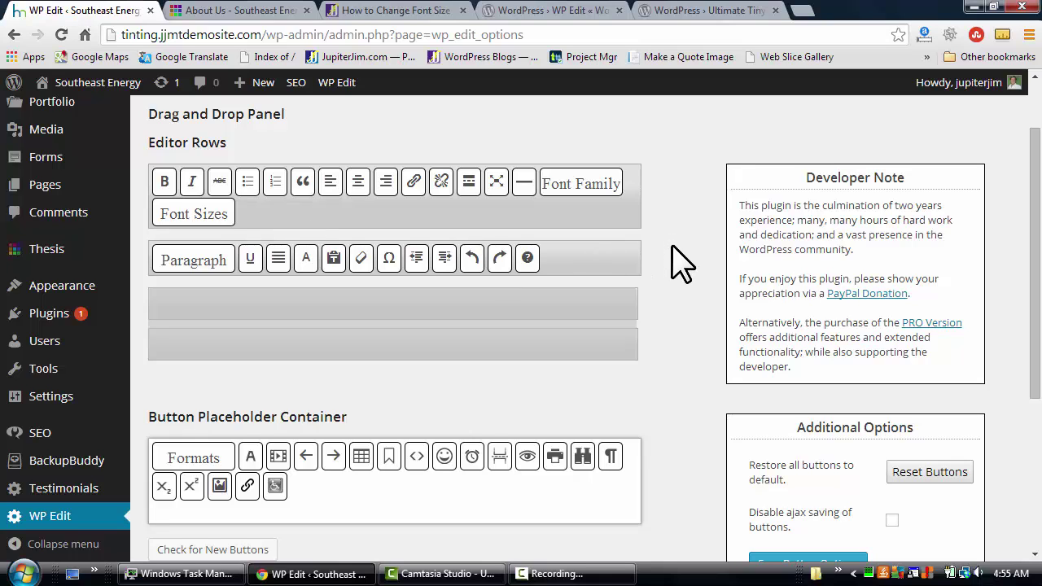
left_click_drag(765, 324, 927, 334)
left_click(932, 335)
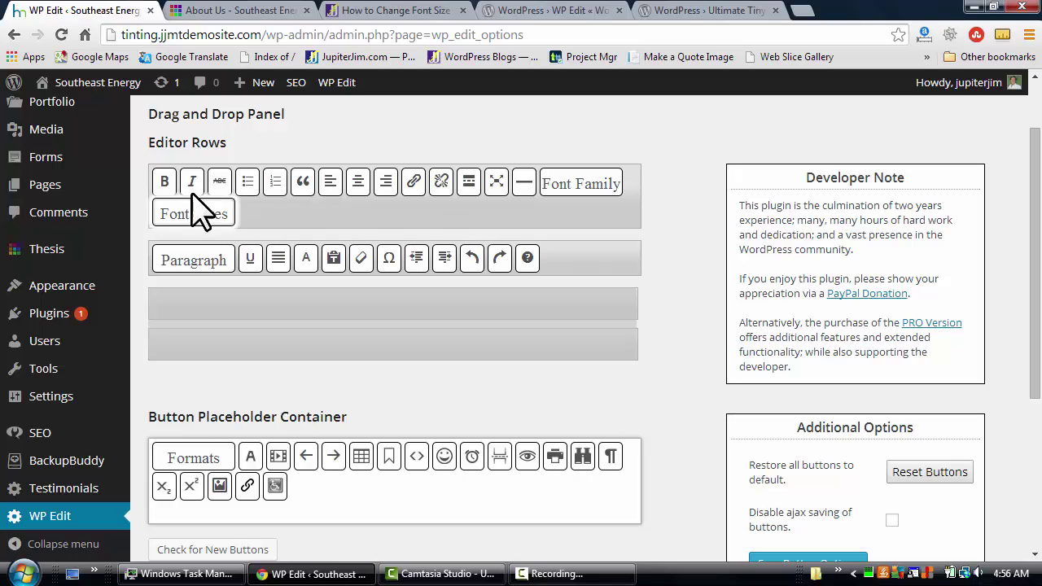
- Open the site's About Us page for editing in the visual editor
mouse_move(67, 186)
left_click(169, 184)
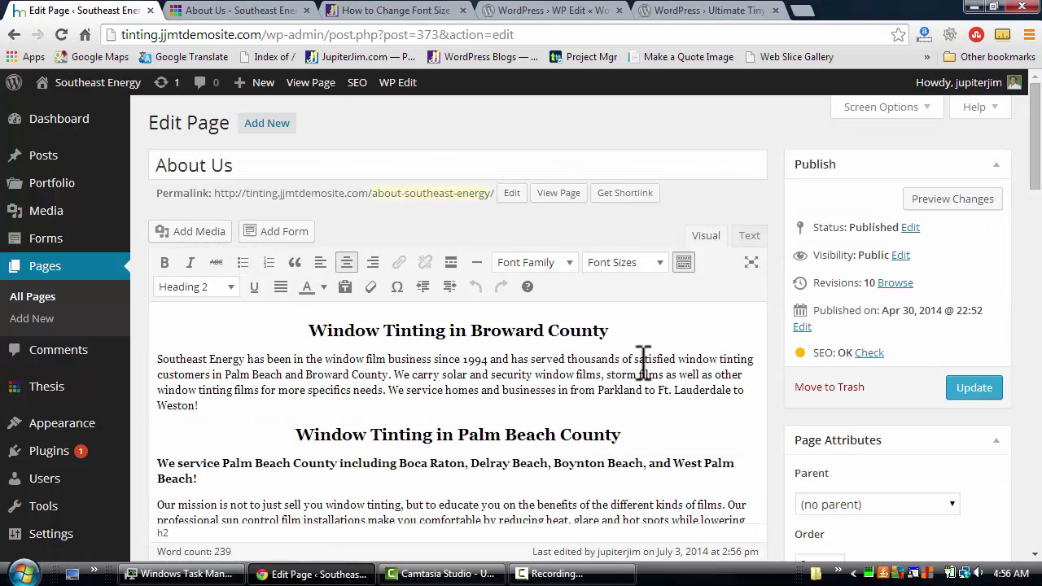
scroll(773, 378, "down", 1)
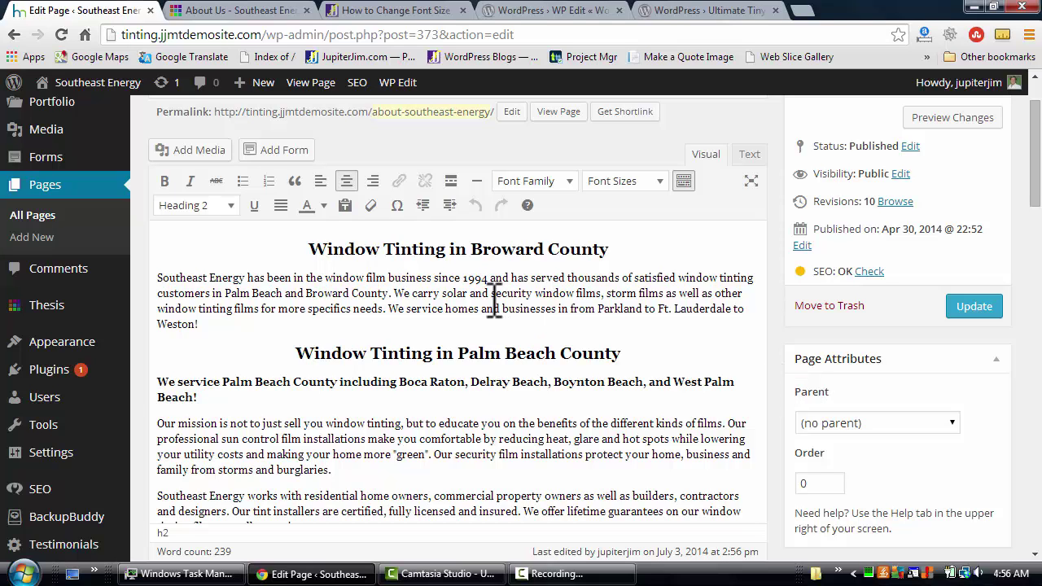
- Set the font family of all the About Us page text to Impact
left_click(396, 301)
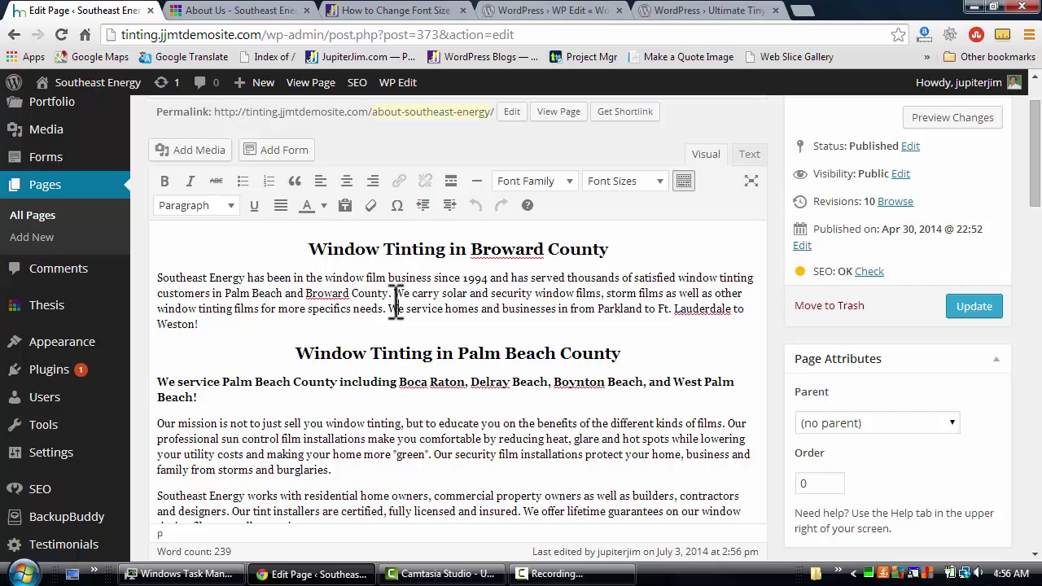
key("ctrl+a")
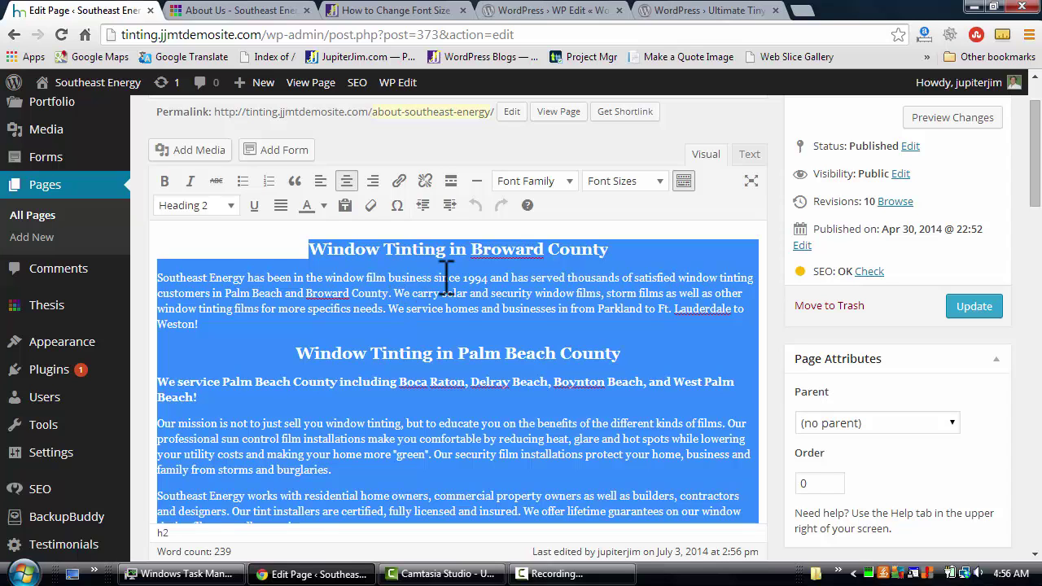
left_click(571, 182)
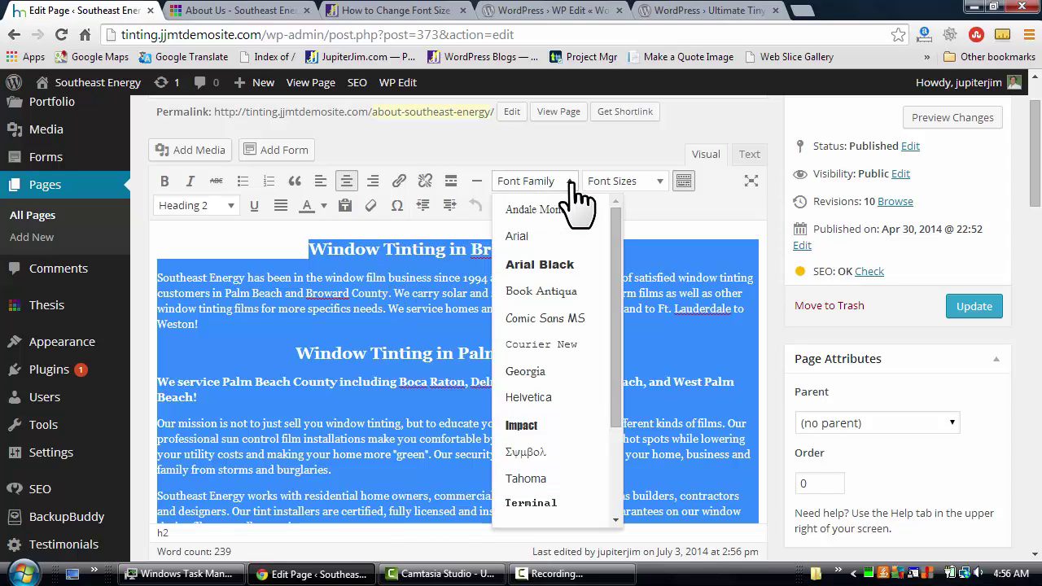
left_click(525, 426)
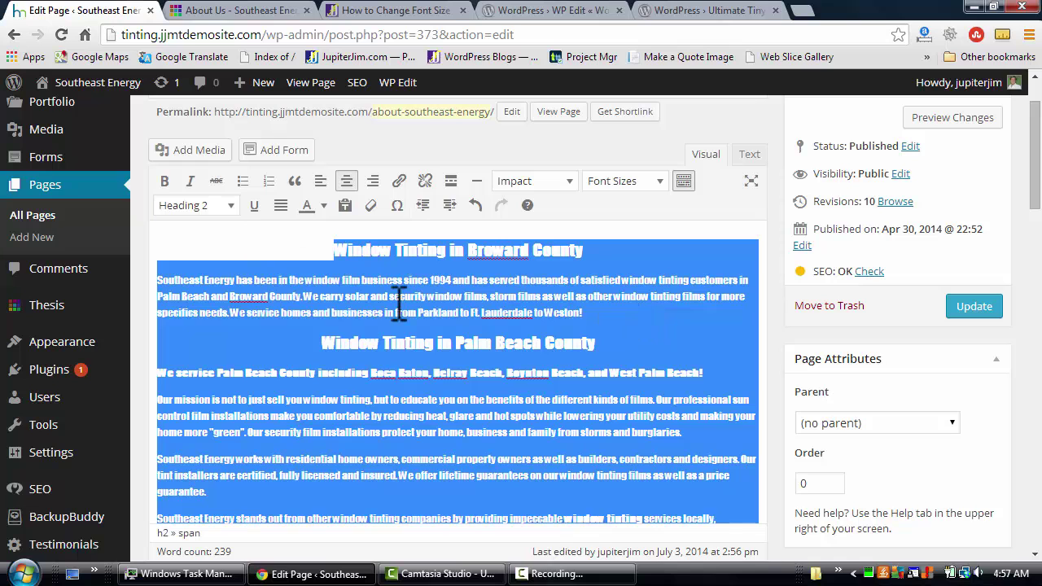
left_click(671, 336)
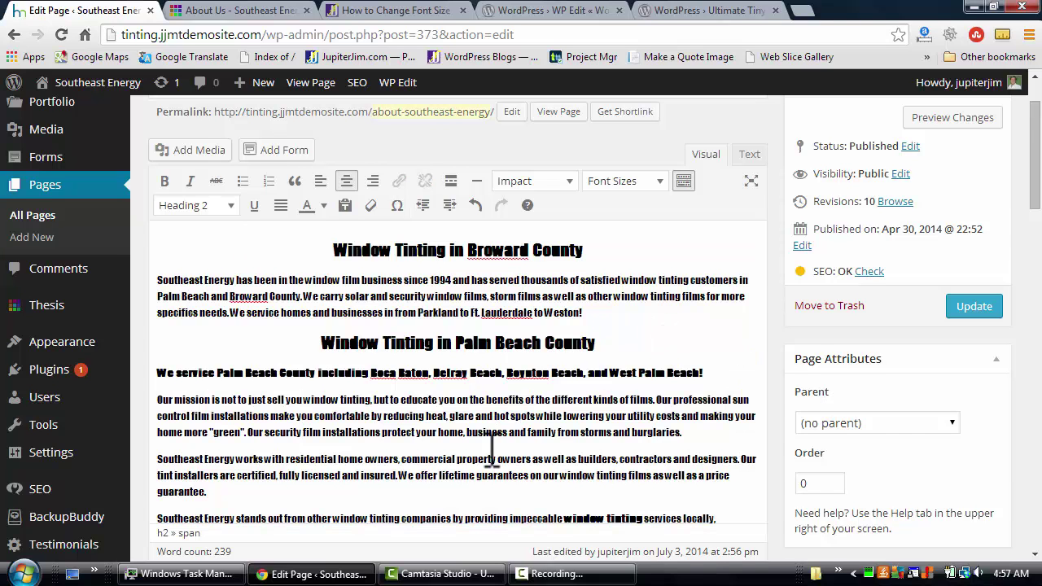
- Review the page text in the Impact font and undo the font family change
scroll(499, 437, "down", 3)
scroll(501, 424, "up", 1)
scroll(499, 425, "up", 3)
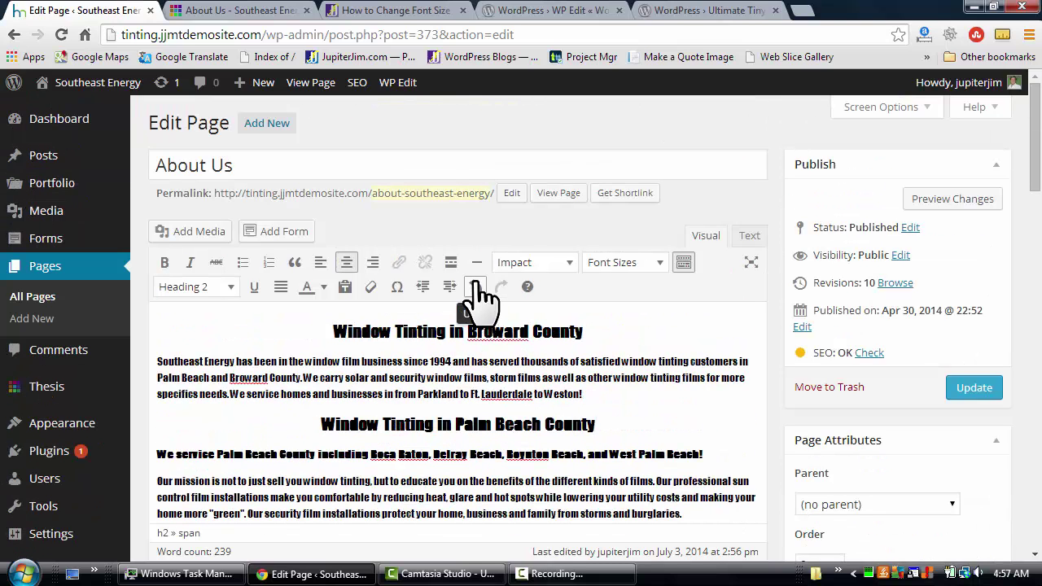
left_click(476, 286)
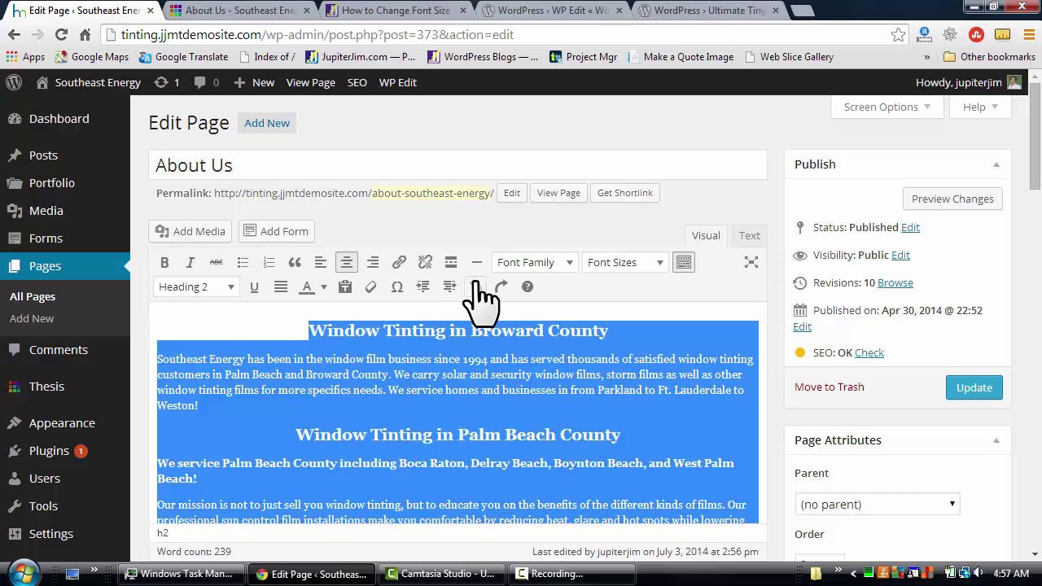
left_click(258, 326)
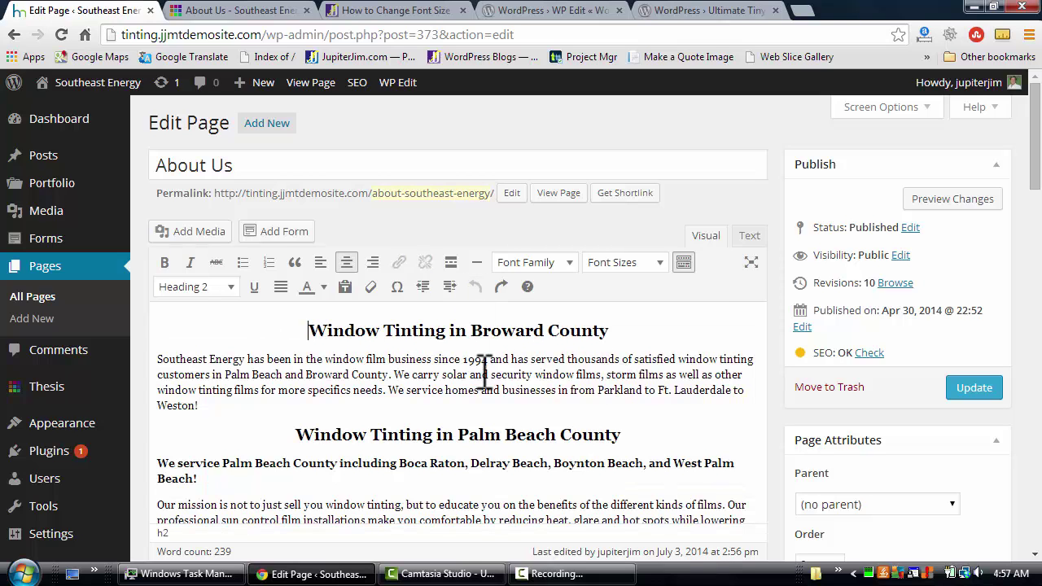
- Set the font family of the "Our mission is not to just sell you window tinting" paragraph to Comic Sans MS
scroll(484, 376, "down", 1)
scroll(487, 389, "down", 1)
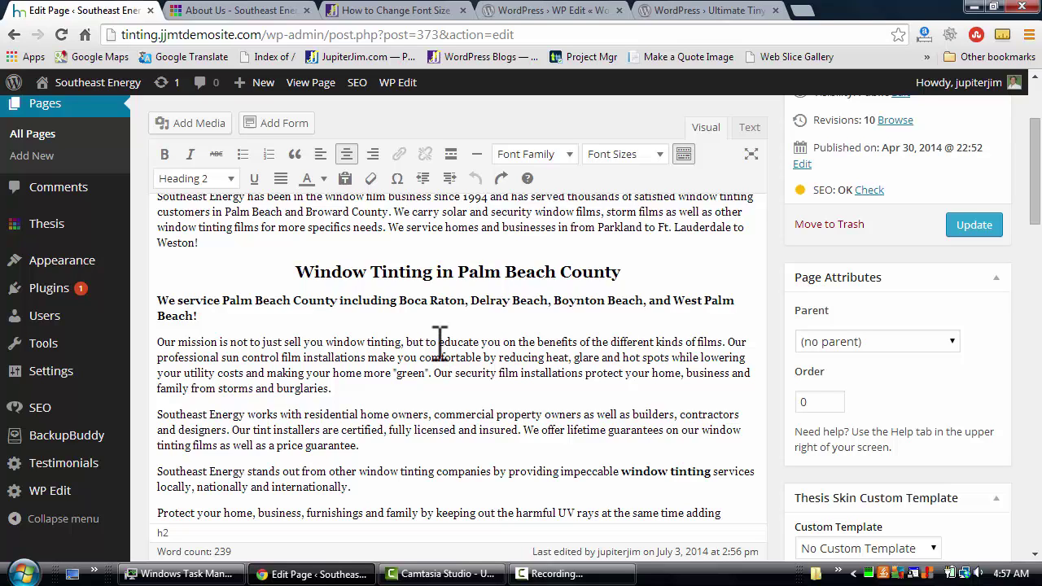
left_click_drag(439, 342, 477, 340)
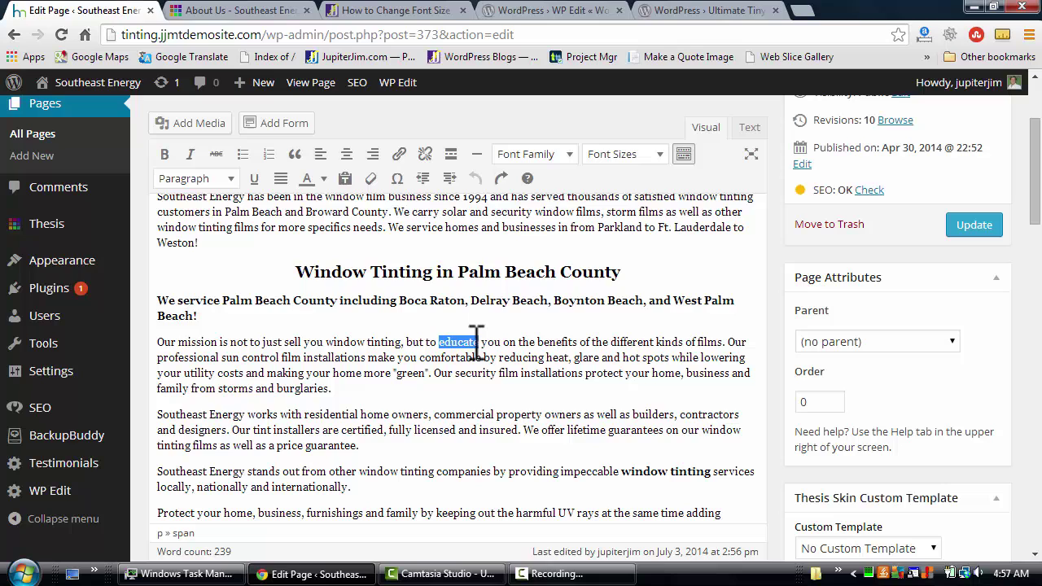
triple_click(427, 359)
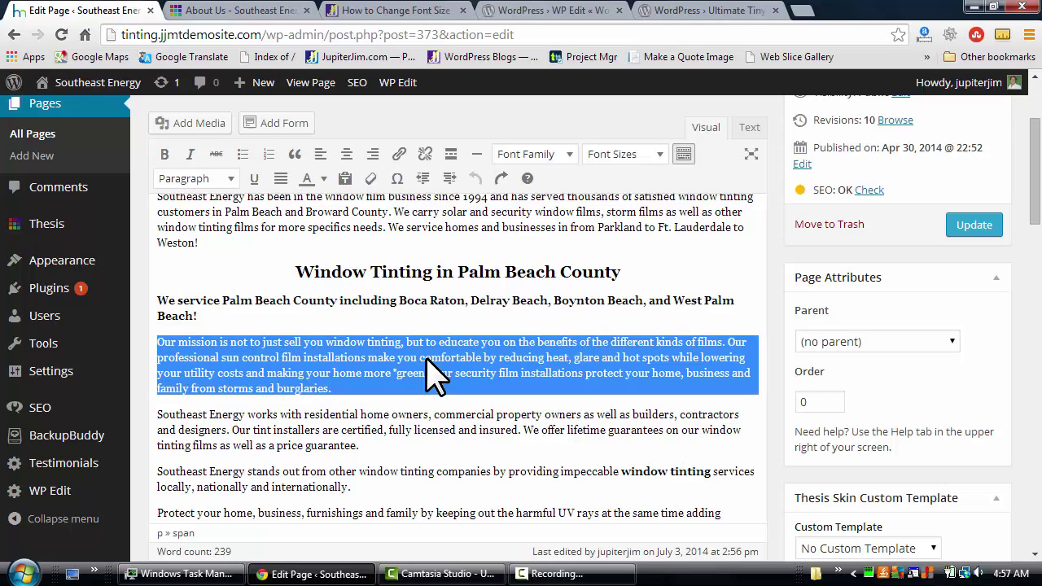
left_click(571, 155)
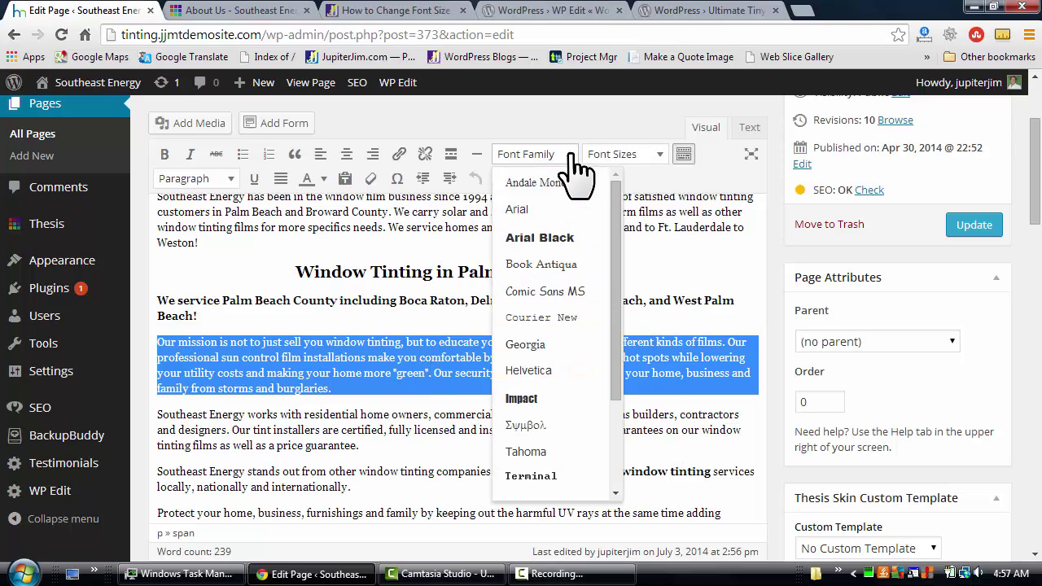
left_click(545, 291)
- Try 18pt on the "Our mission" paragraph, settle on a 16pt font size, and update the page
left_click(660, 156)
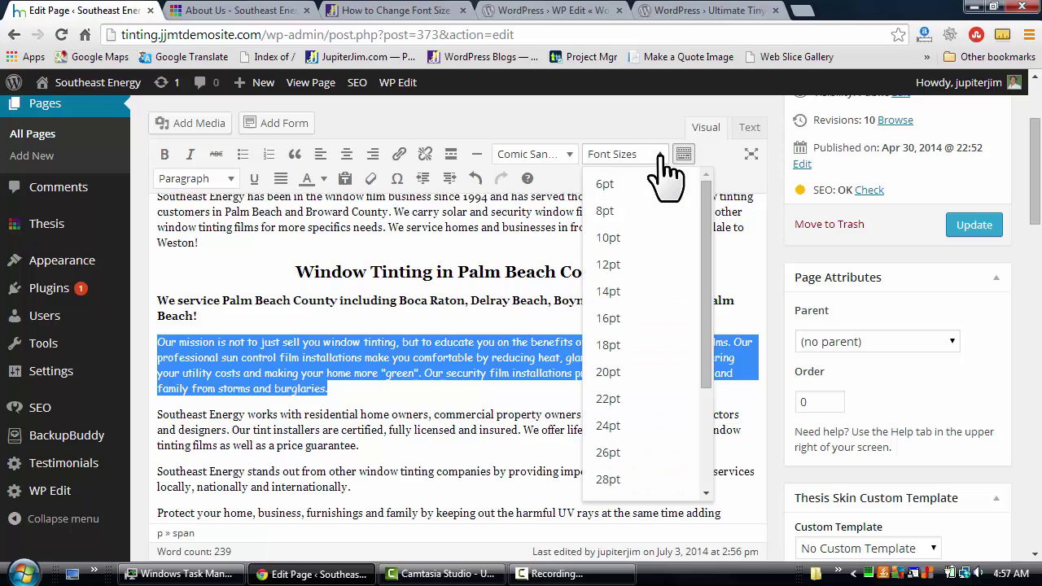
left_click(639, 350)
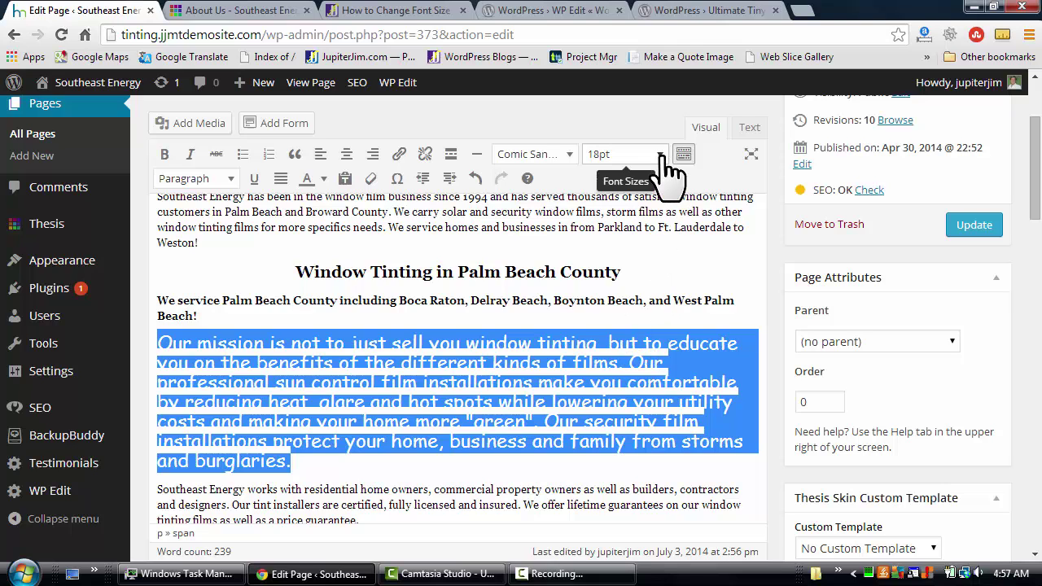
left_click(662, 155)
left_click(635, 319)
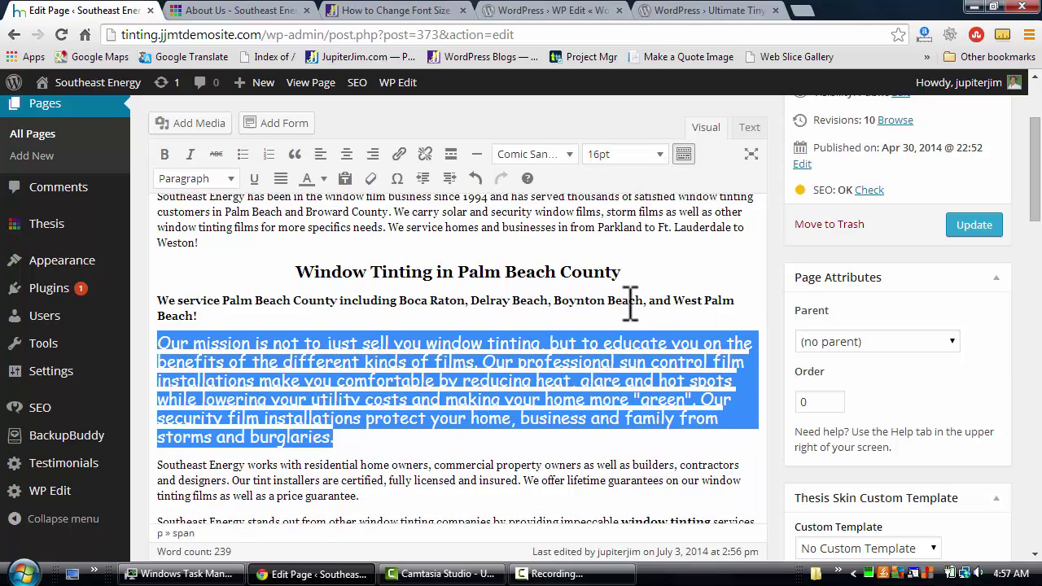
left_click(667, 272)
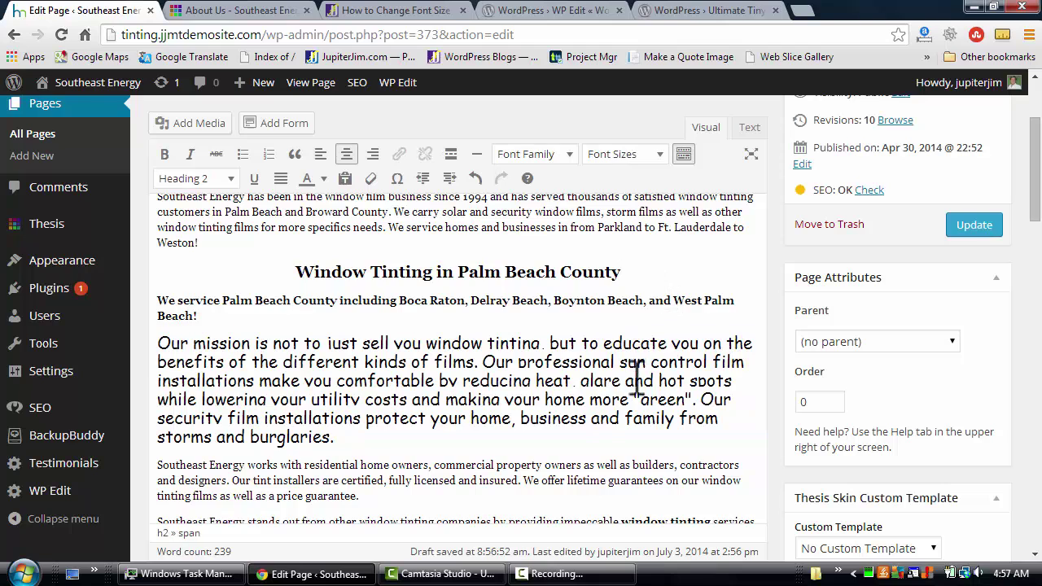
left_click(975, 231)
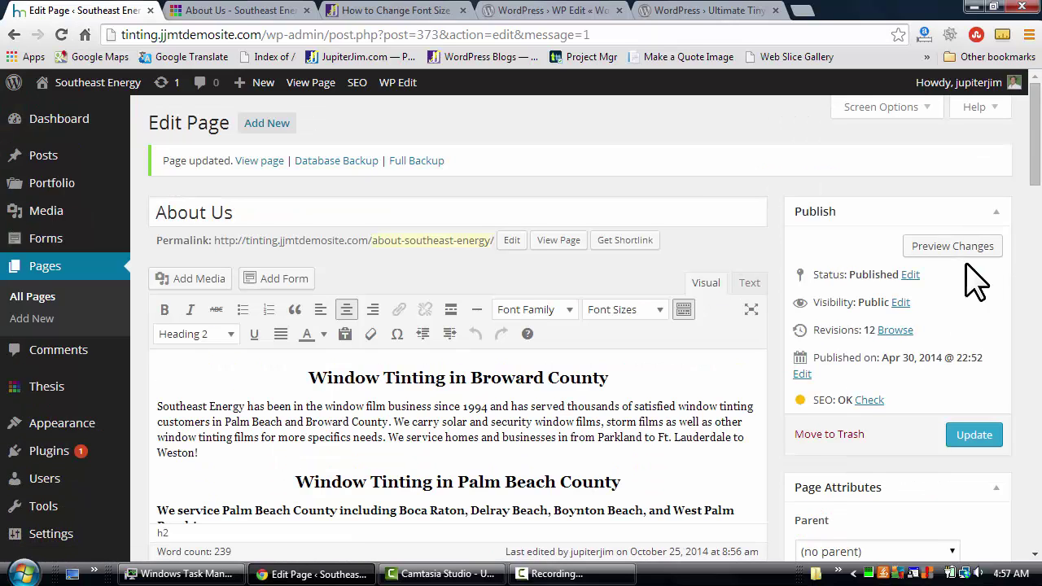
- Reload the live About Us page and compare the reformatted "Our mission" paragraph with the surrounding text
left_click(239, 11)
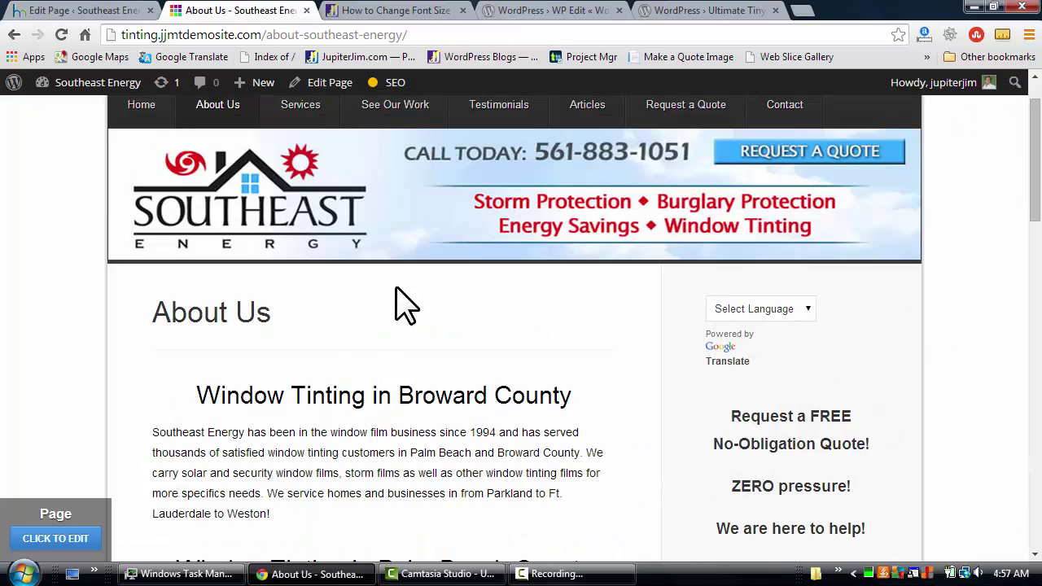
scroll(330, 350, "down", 6)
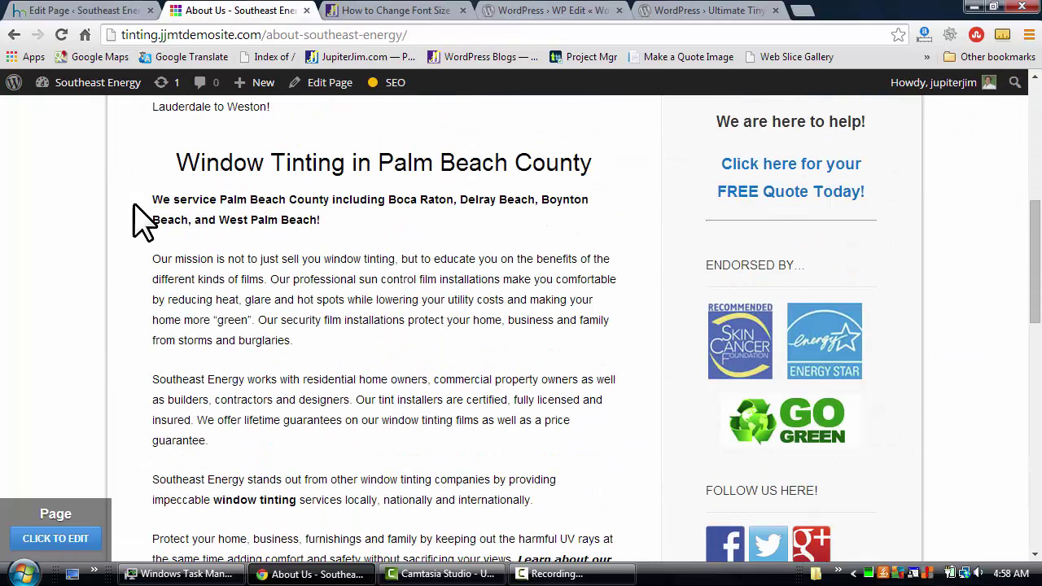
left_click(62, 37)
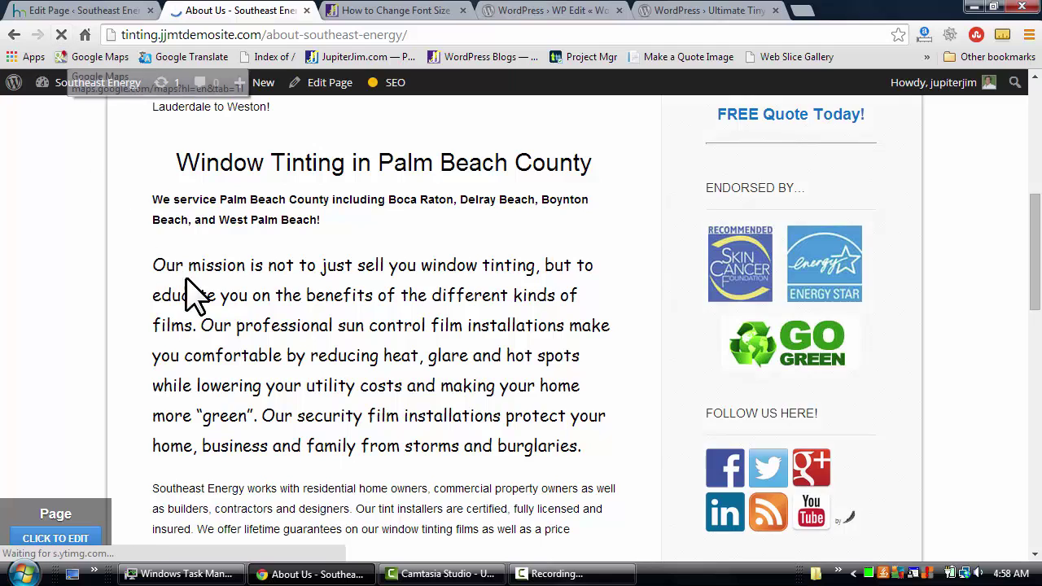
left_click_drag(166, 265, 560, 443)
triple_click(393, 346)
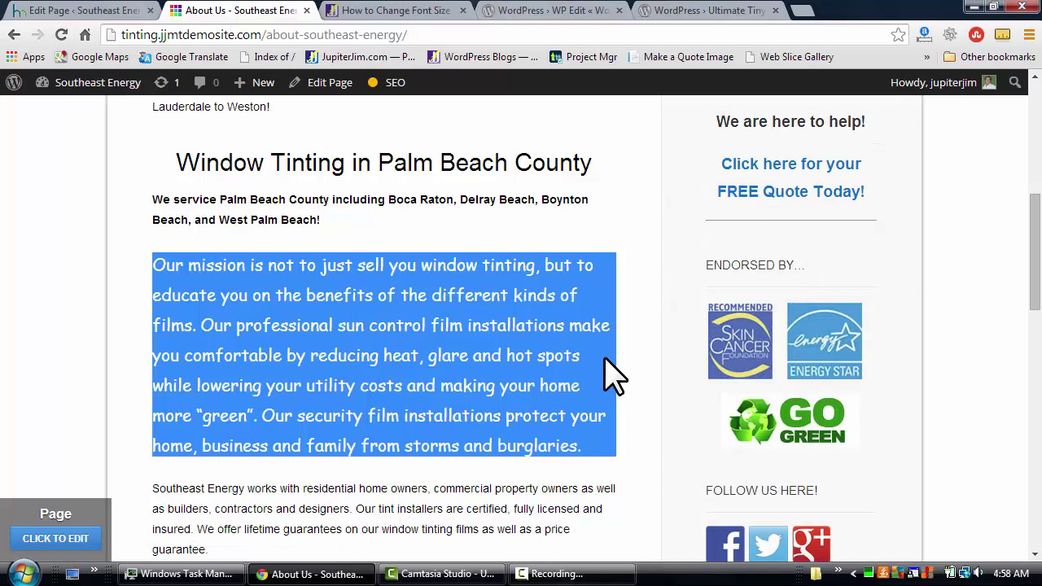
left_click(652, 464)
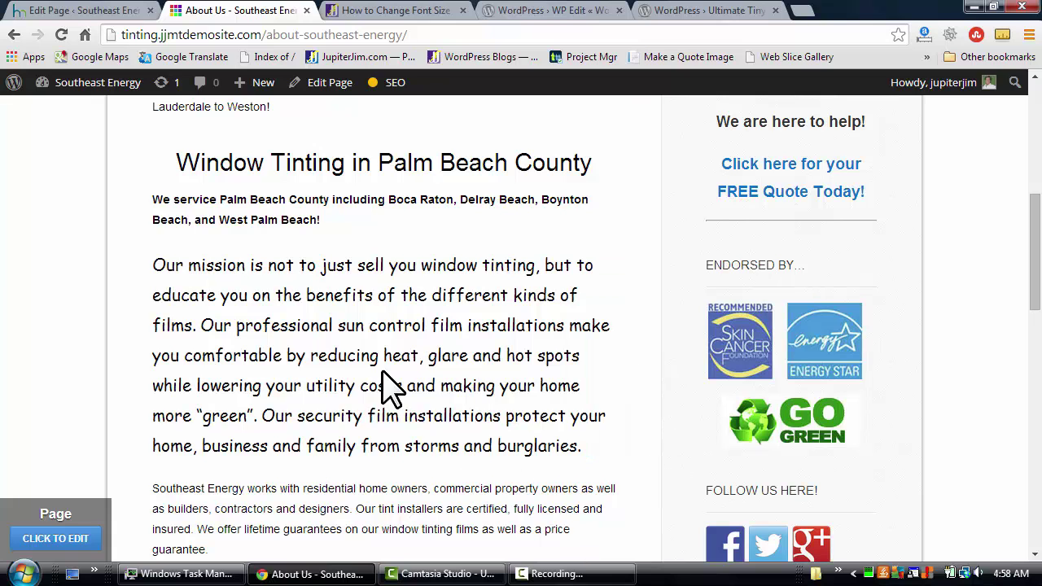
scroll(324, 377, "down", 2)
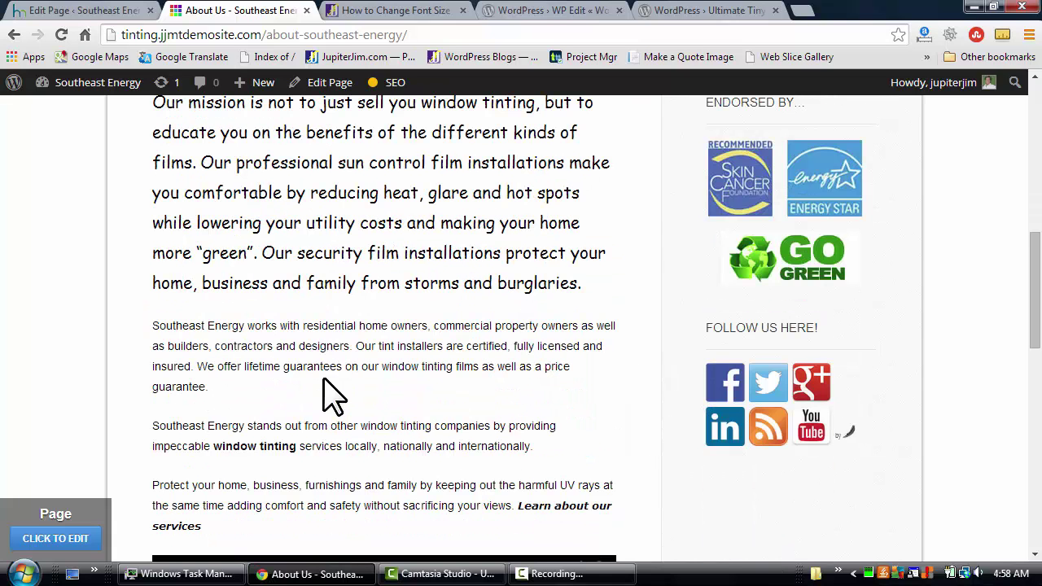
scroll(331, 397, "down", 1)
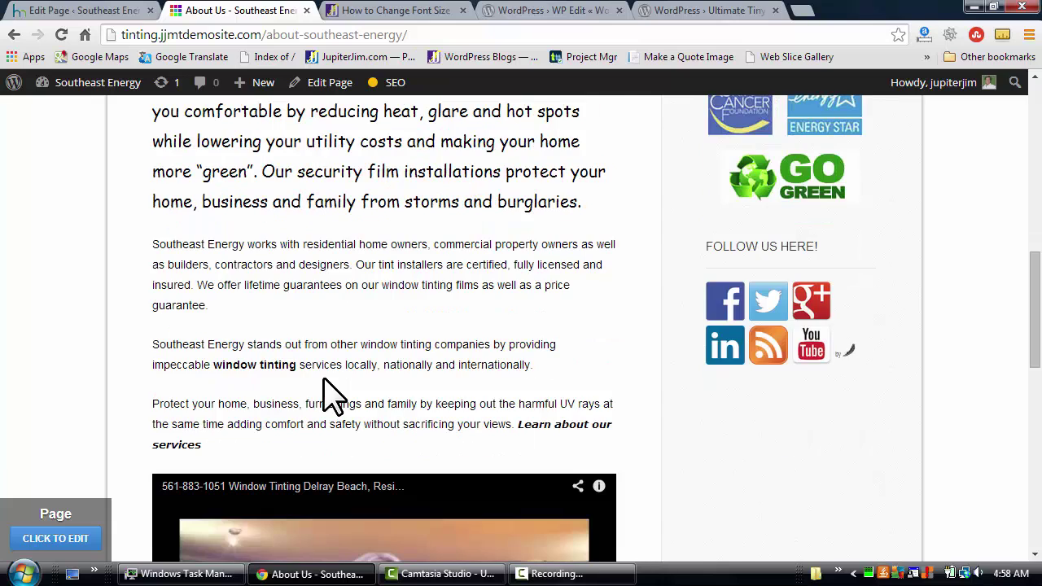
scroll(326, 383, "up", 3)
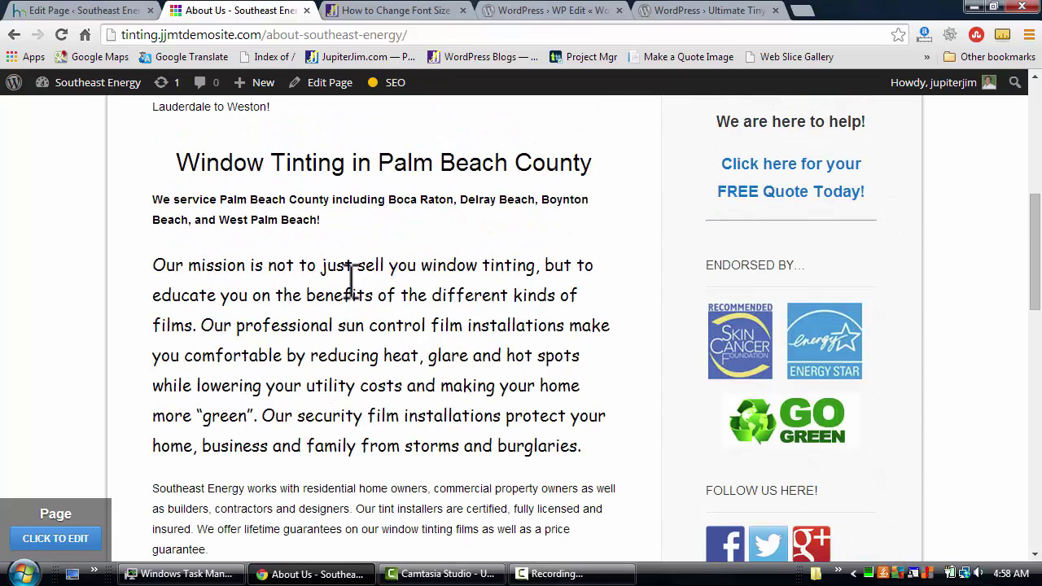